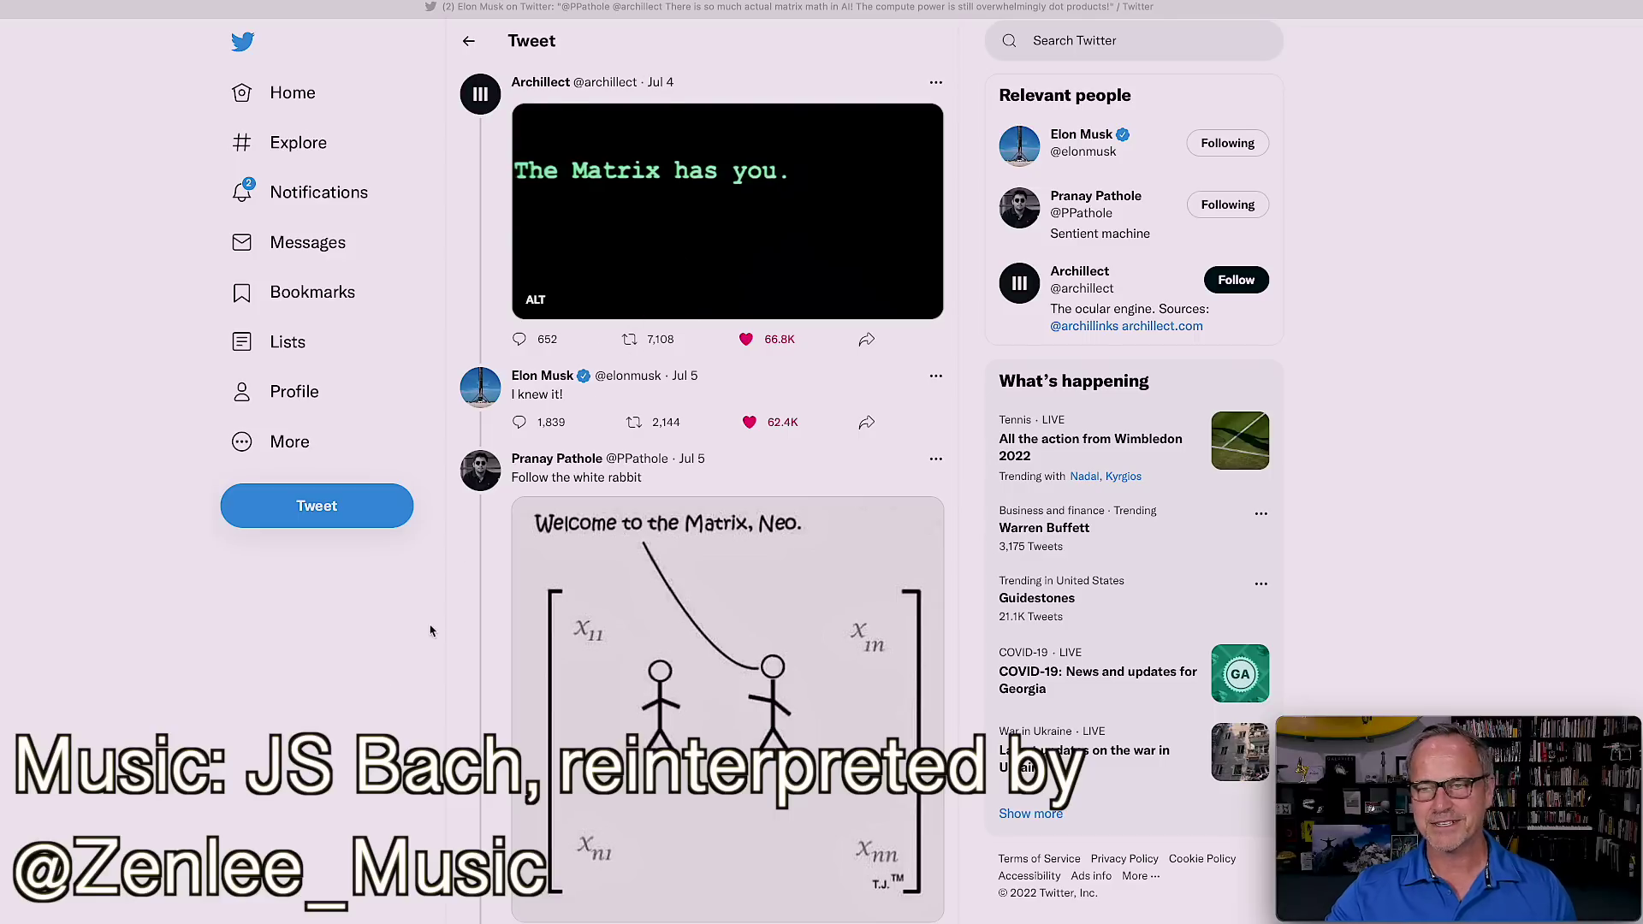
pyautogui.scroll(-4, 479, 625)
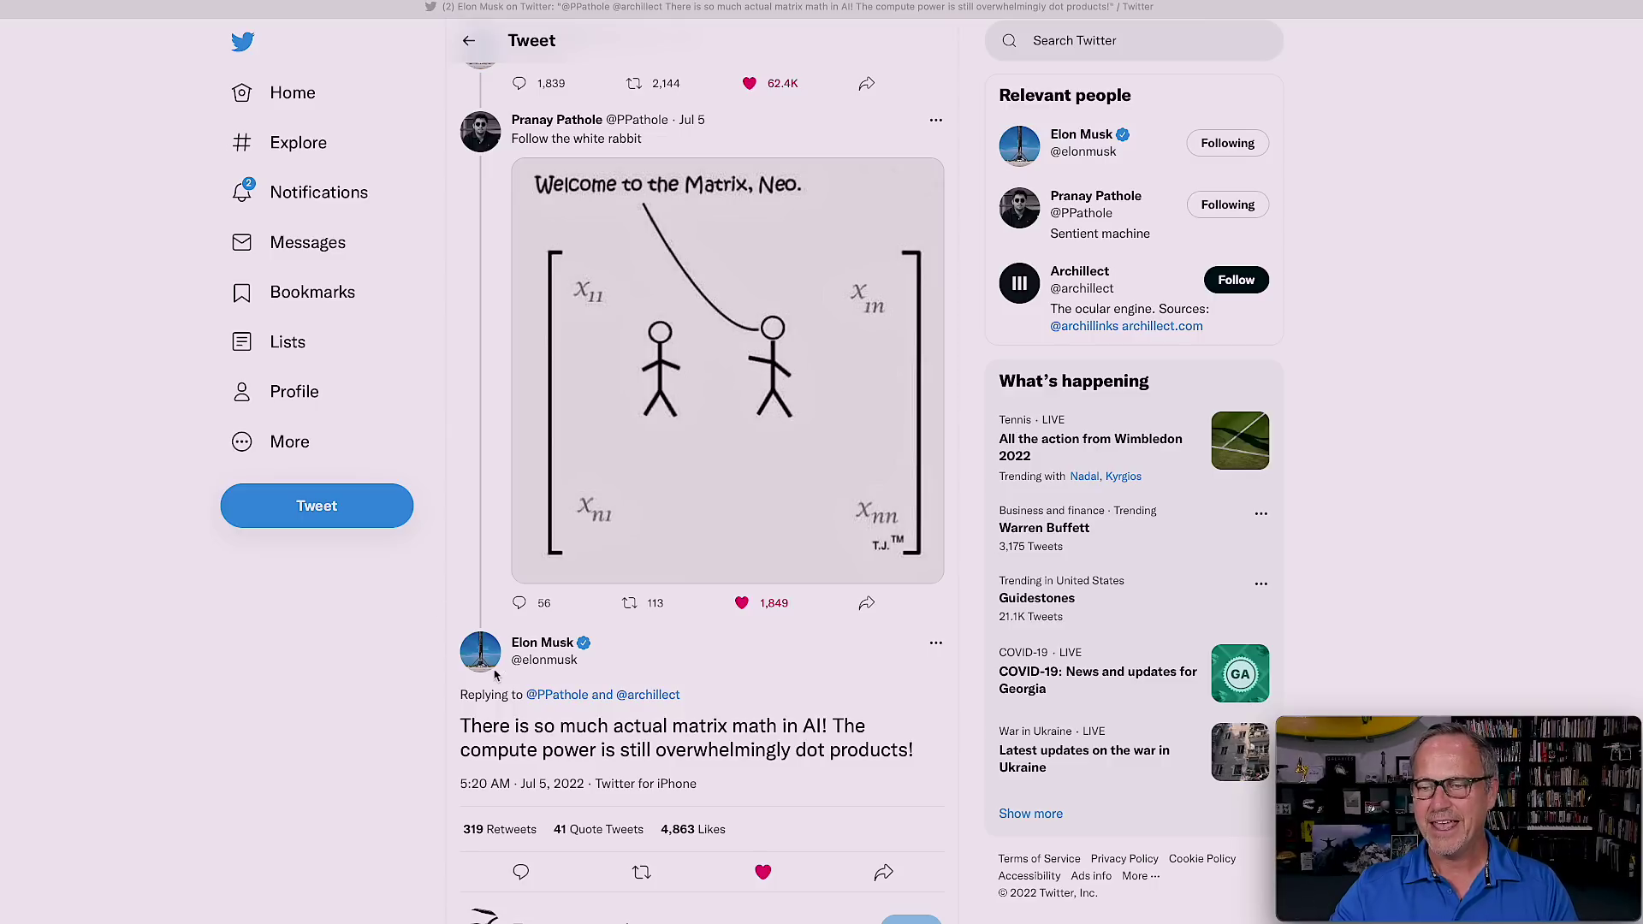
pyautogui.scroll(-3, 506, 670)
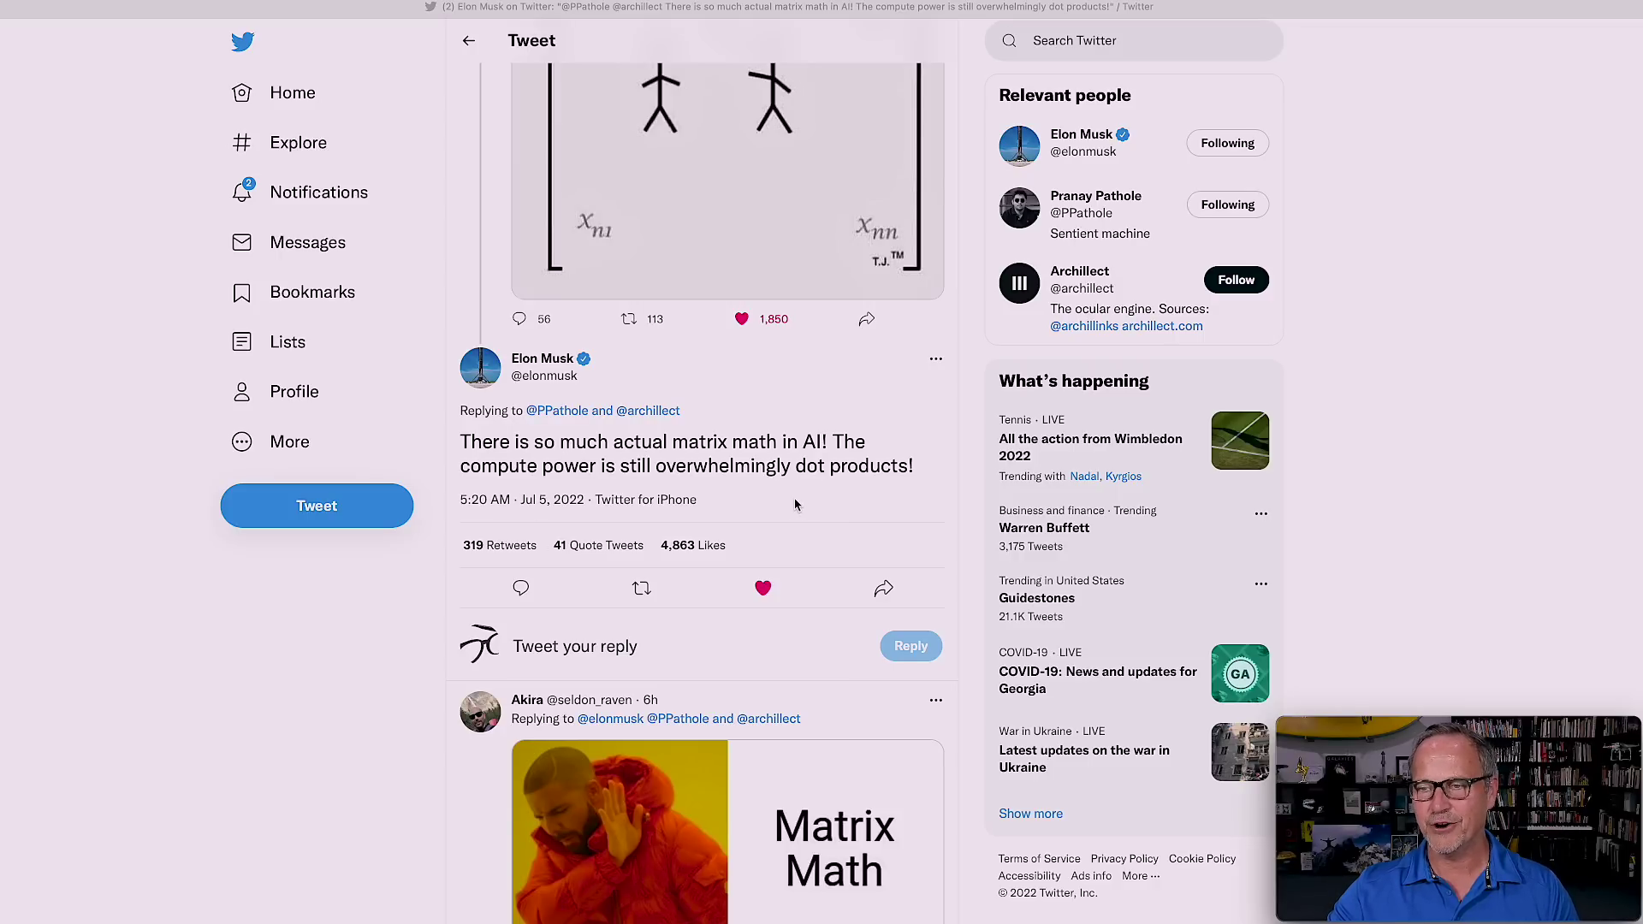
pyautogui.scroll(2, 795, 505)
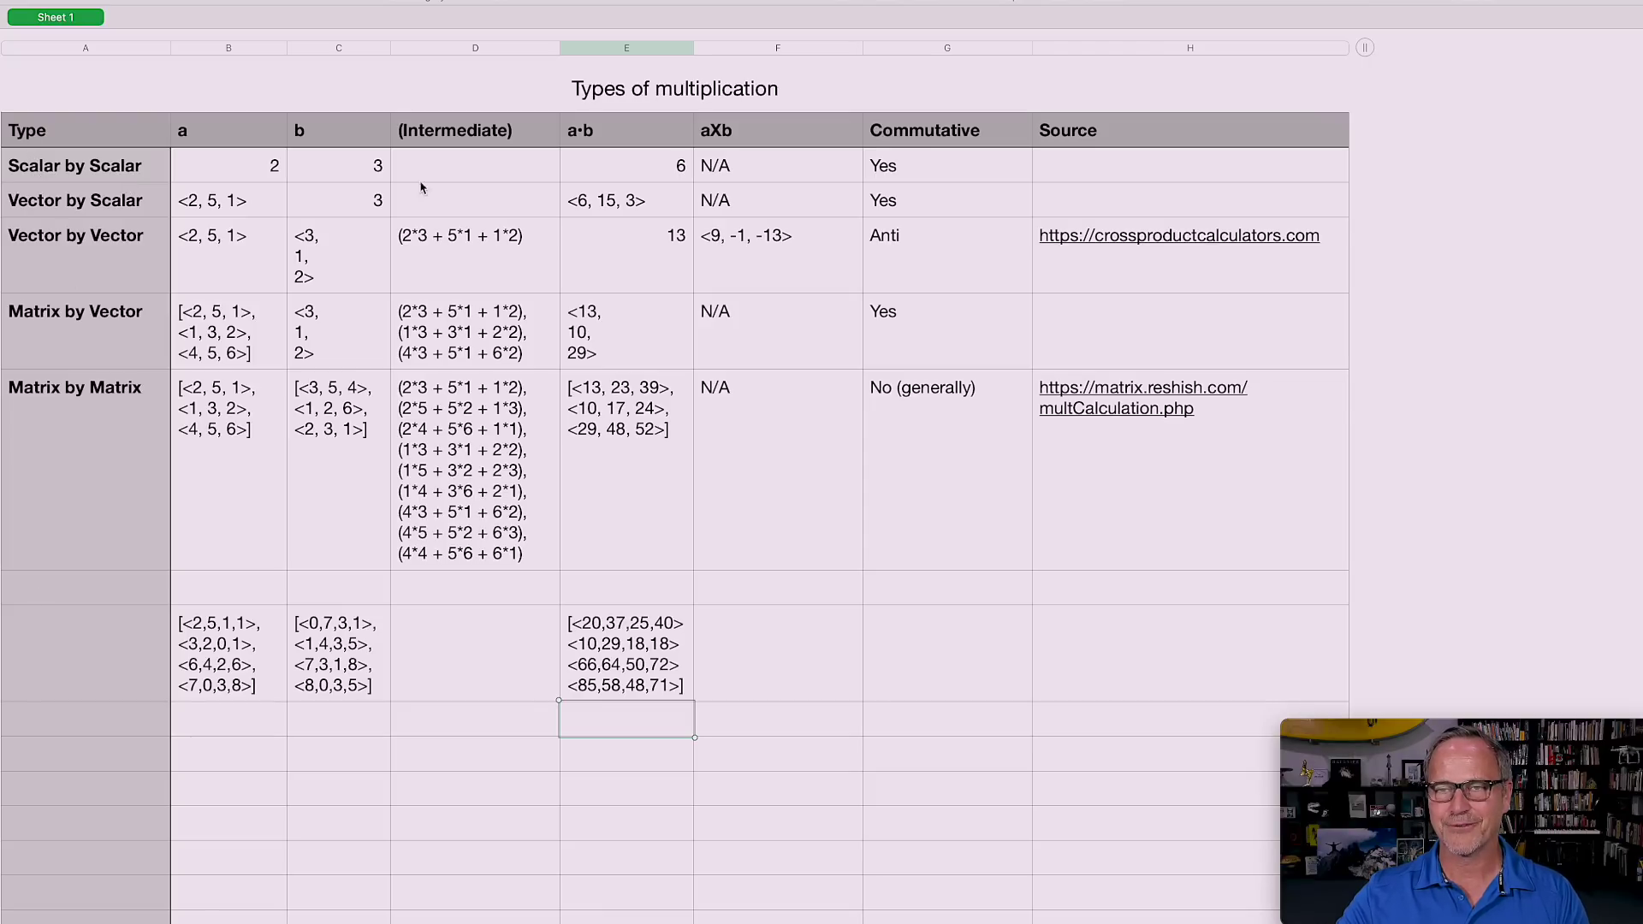
pyautogui.click(252, 176)
pyautogui.click(329, 176)
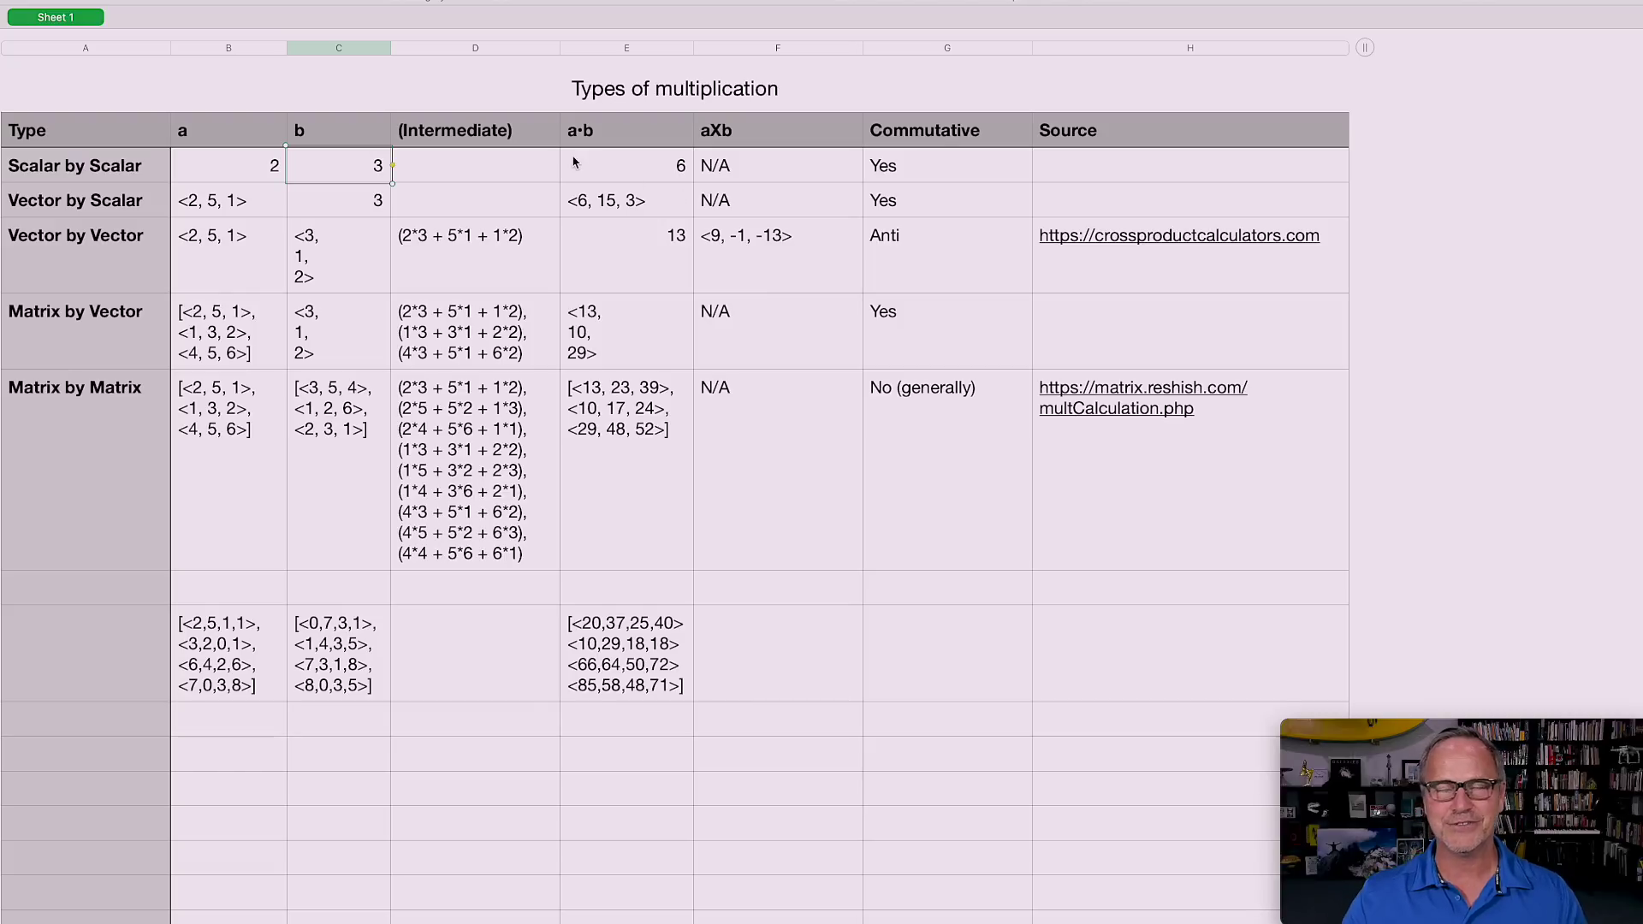
pyautogui.click(926, 173)
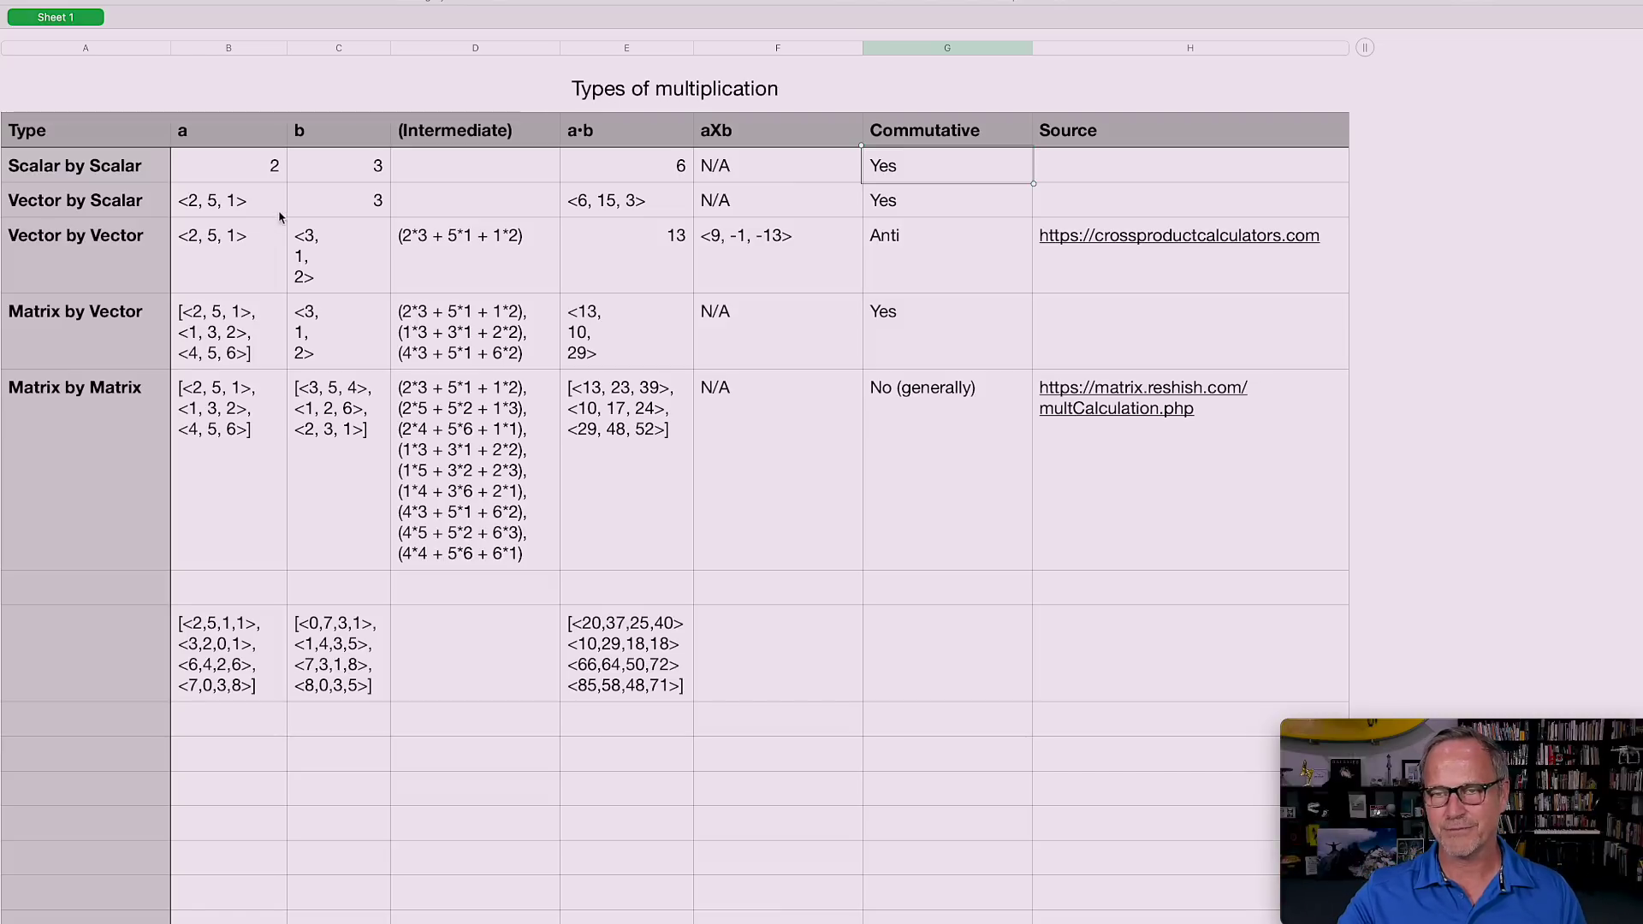
pyautogui.click(347, 204)
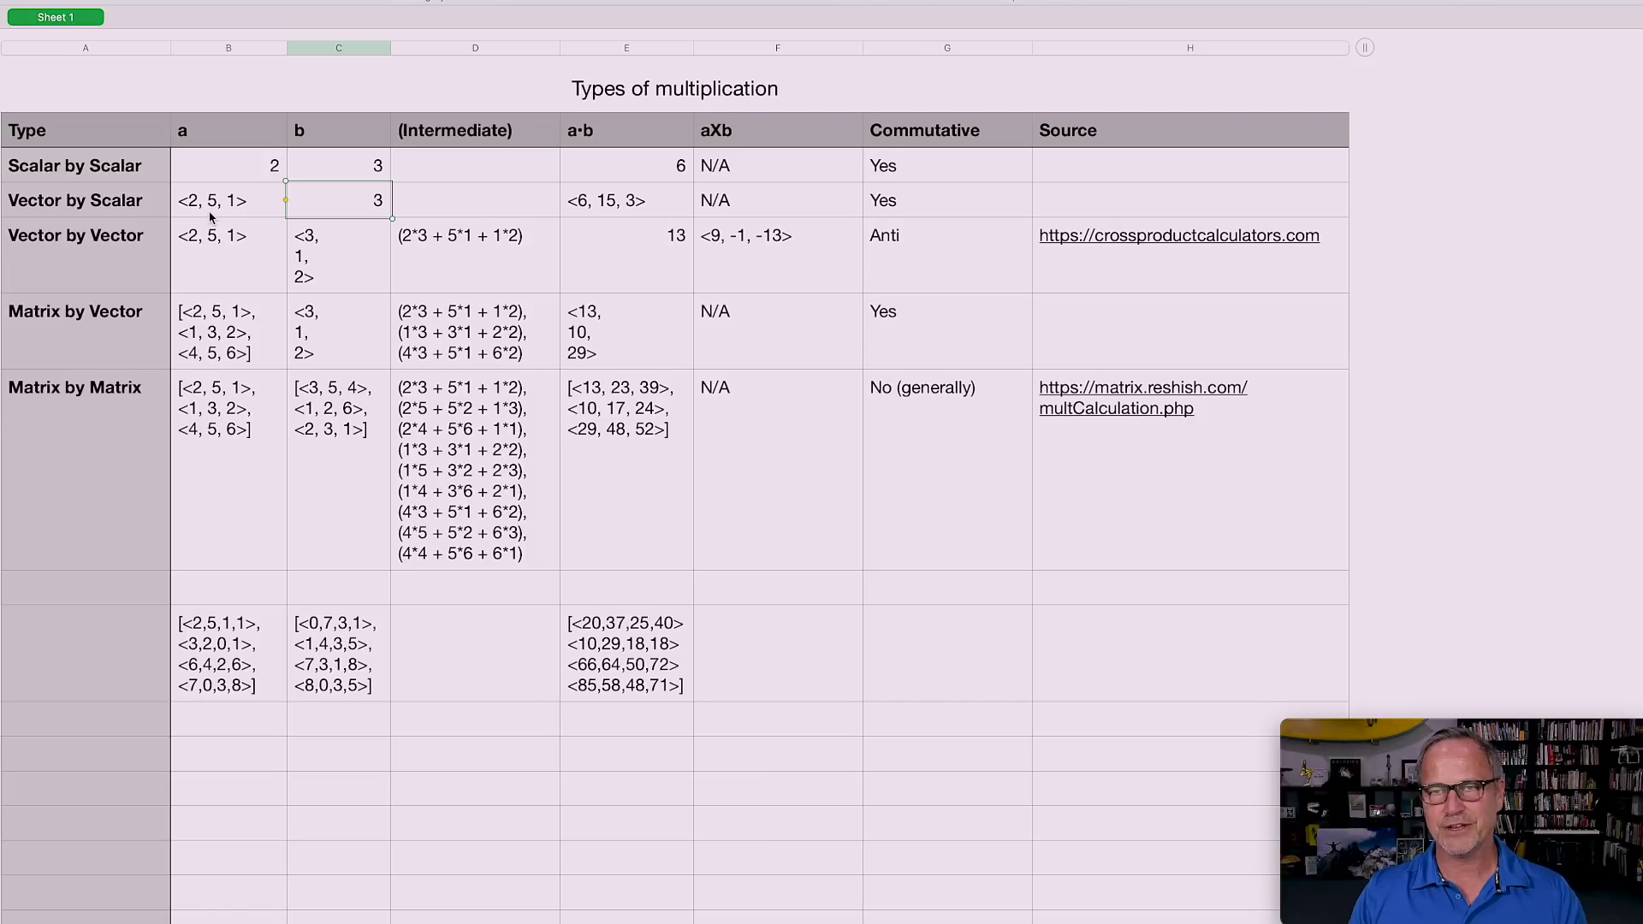
pyautogui.click(154, 274)
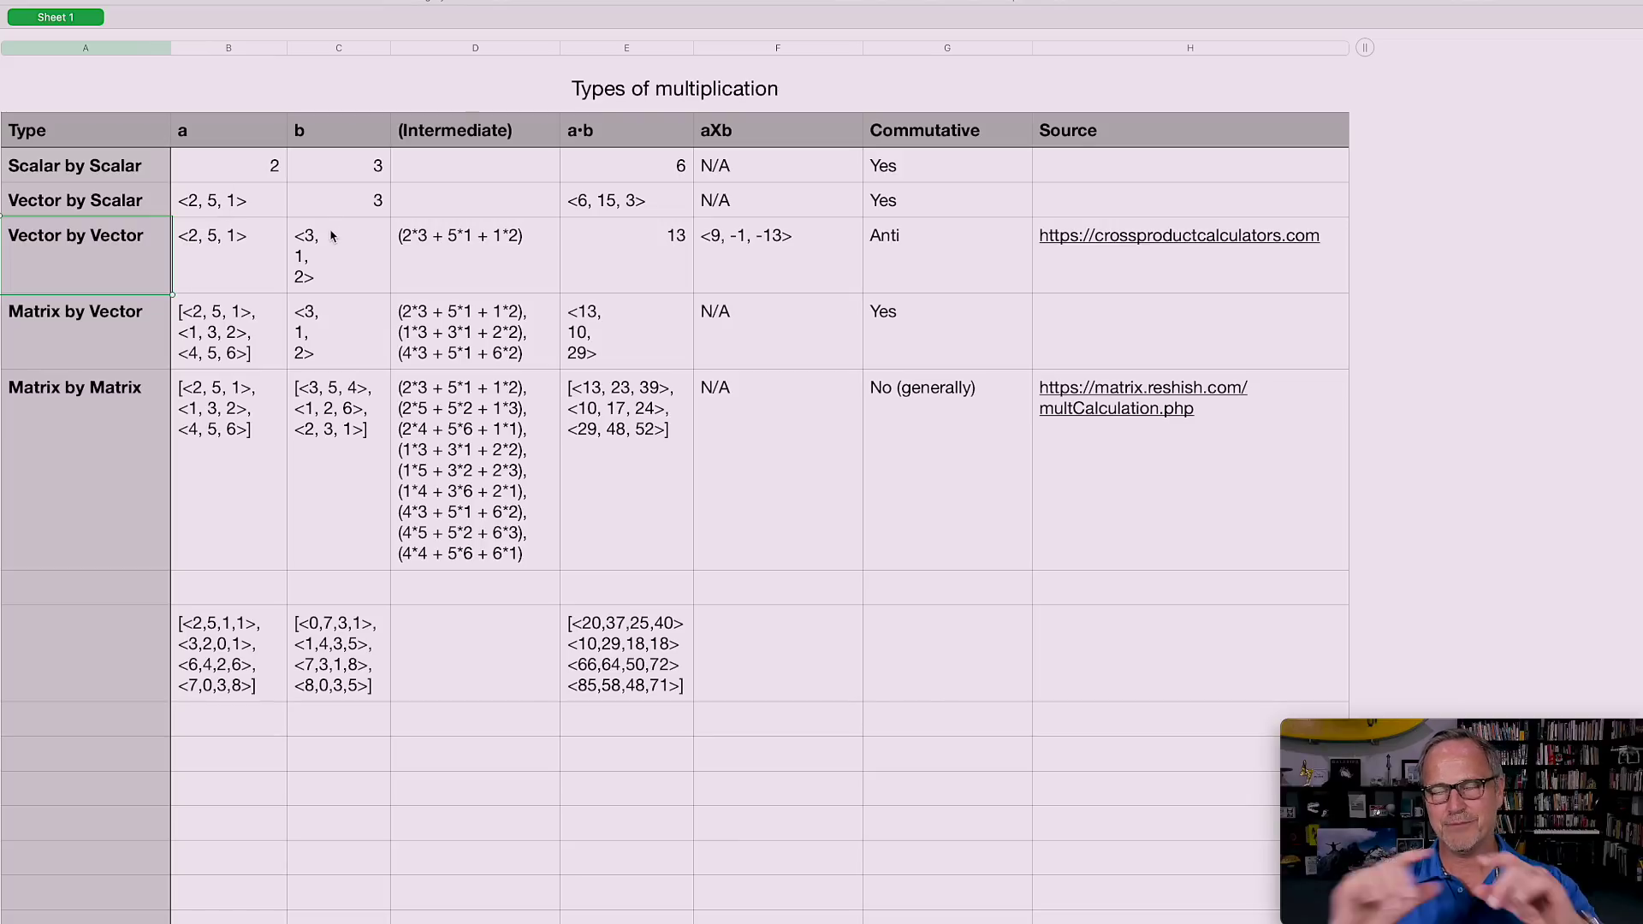
pyautogui.click(383, 234)
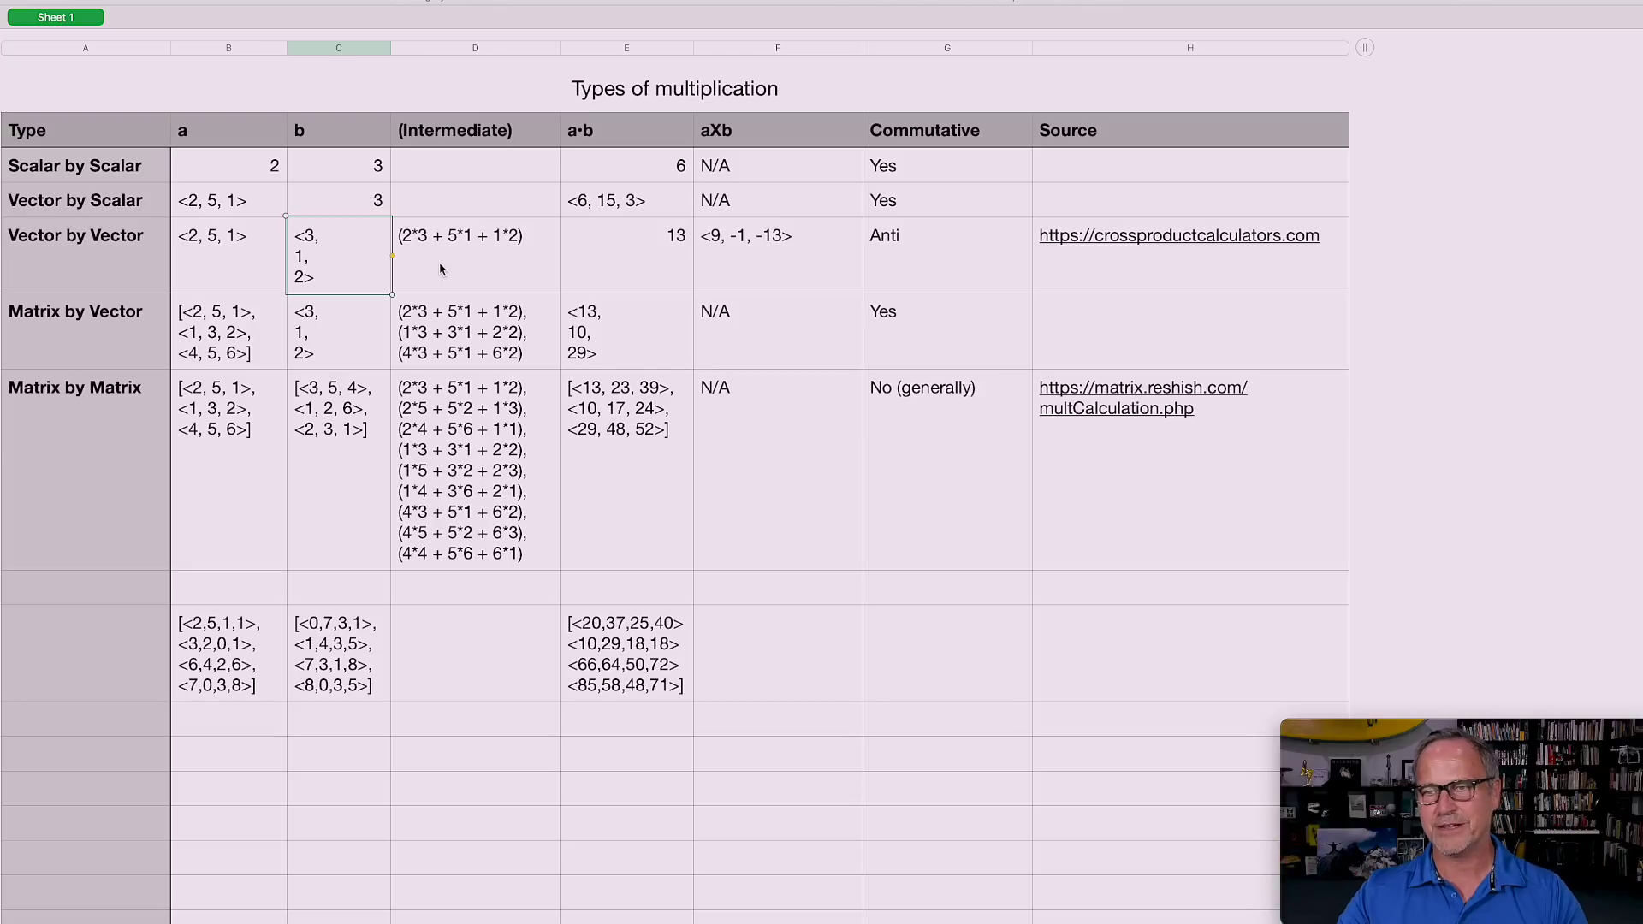
pyautogui.click(447, 133)
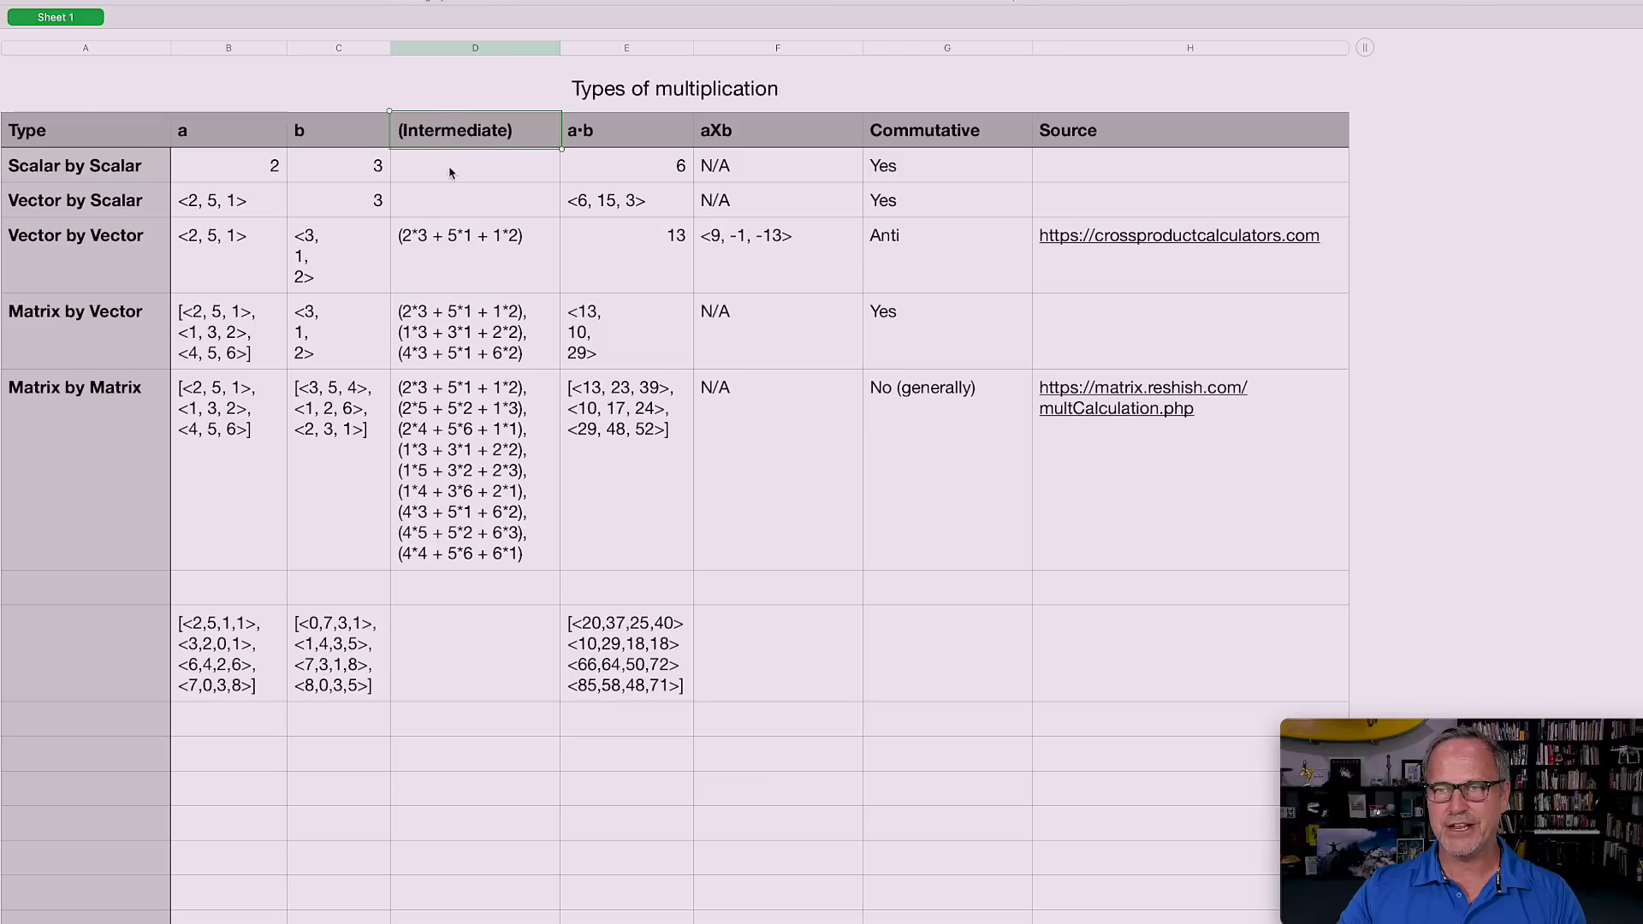
pyautogui.click(635, 262)
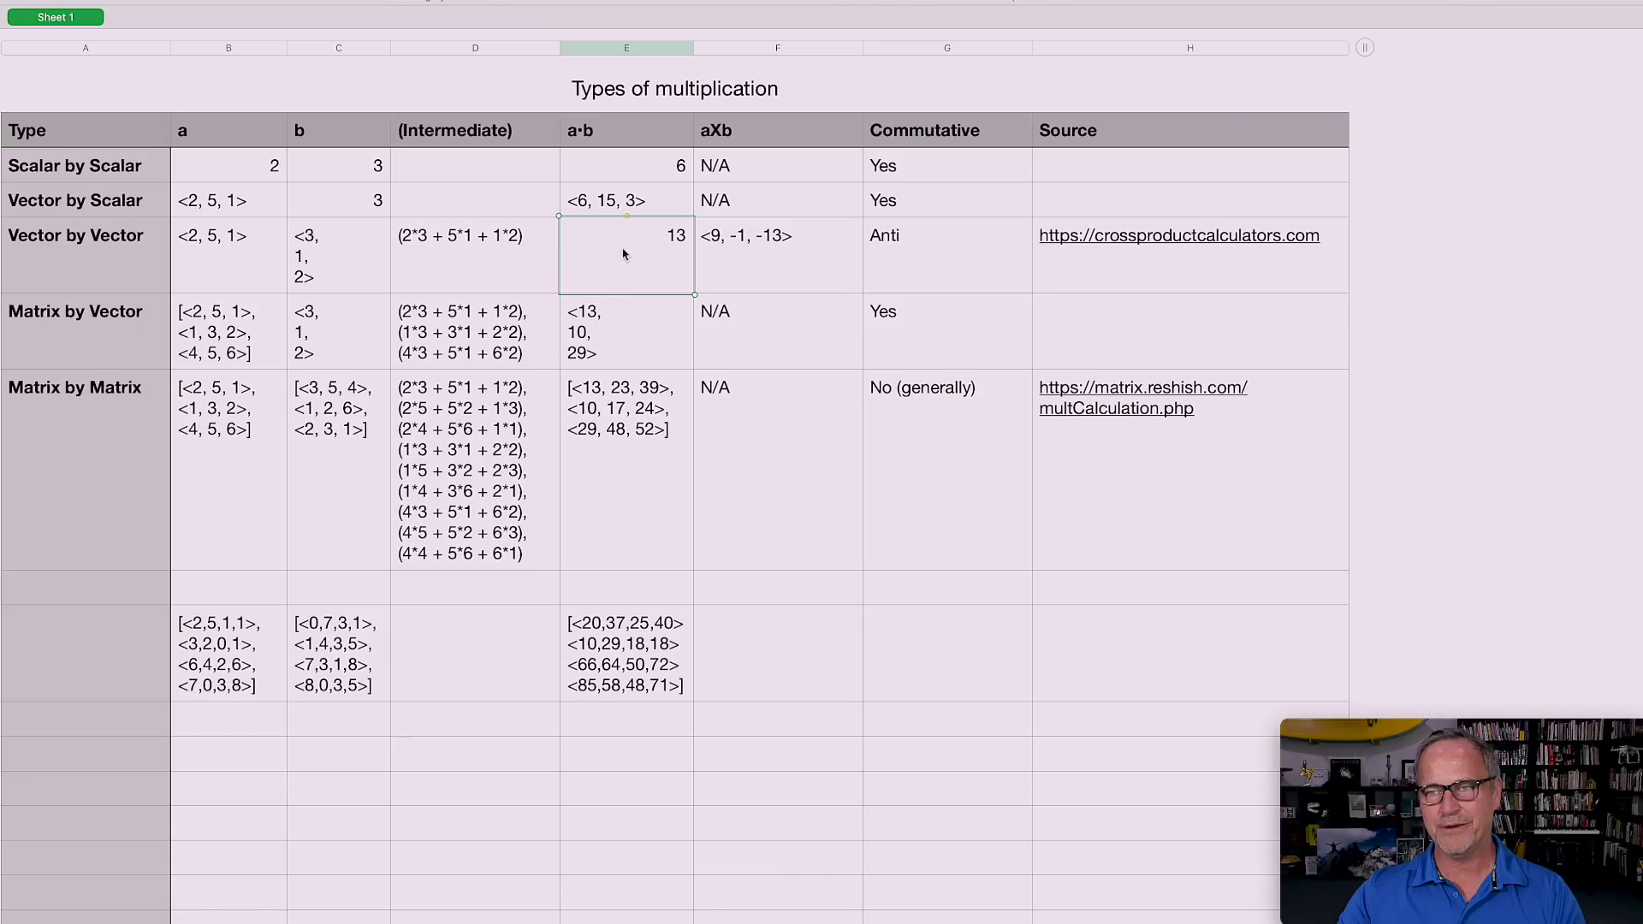
pyautogui.click(756, 259)
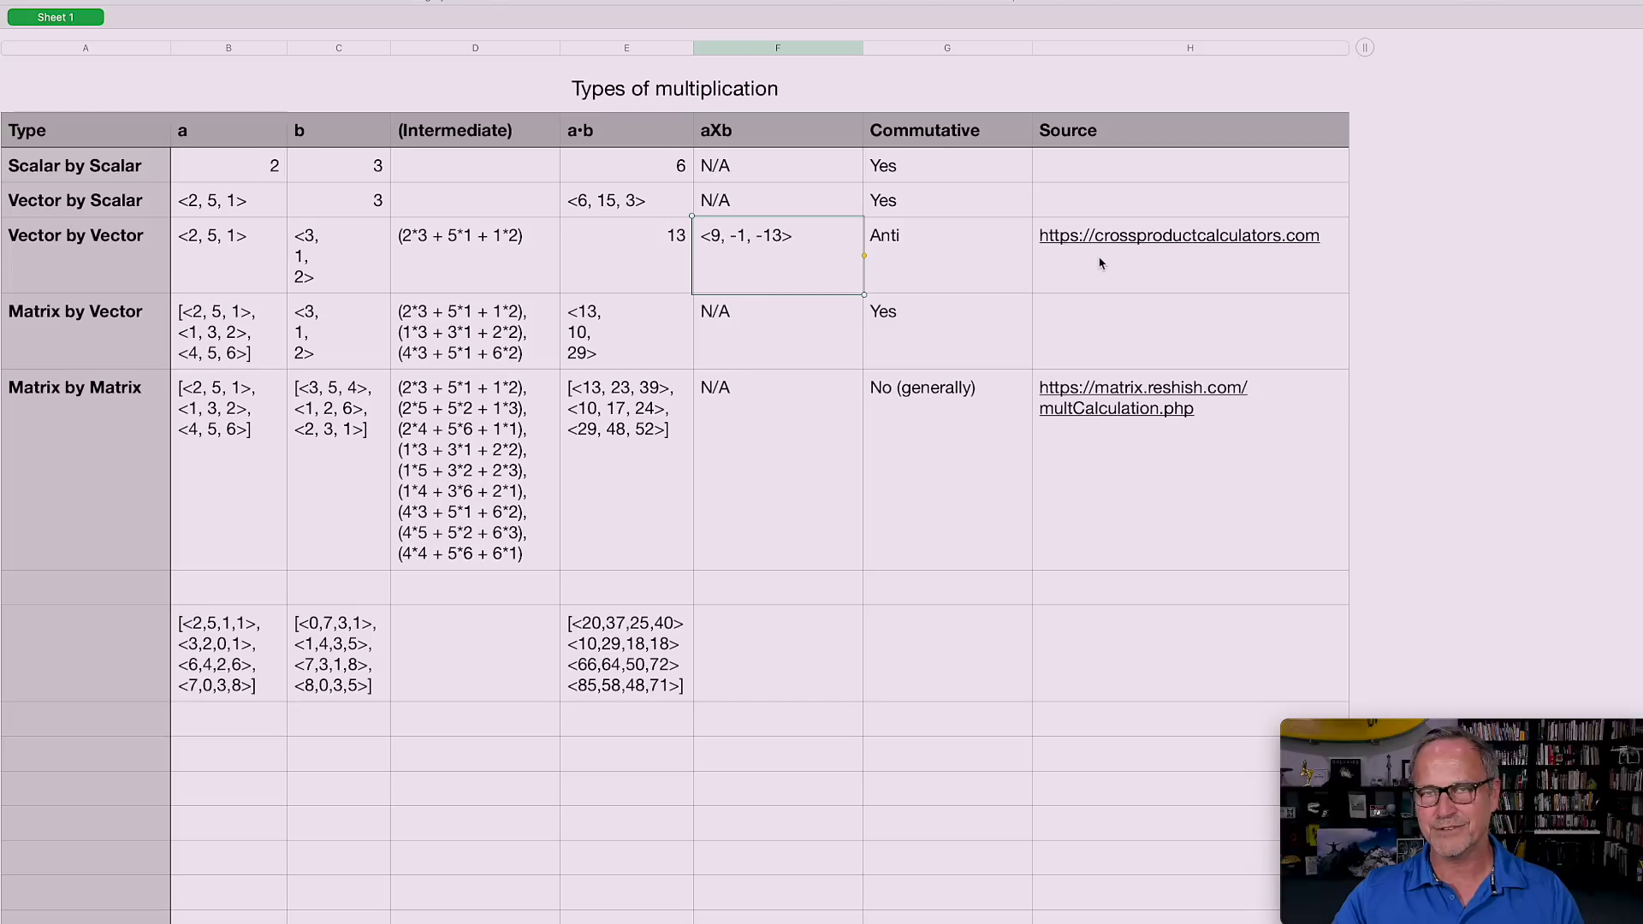
pyautogui.click(1152, 260)
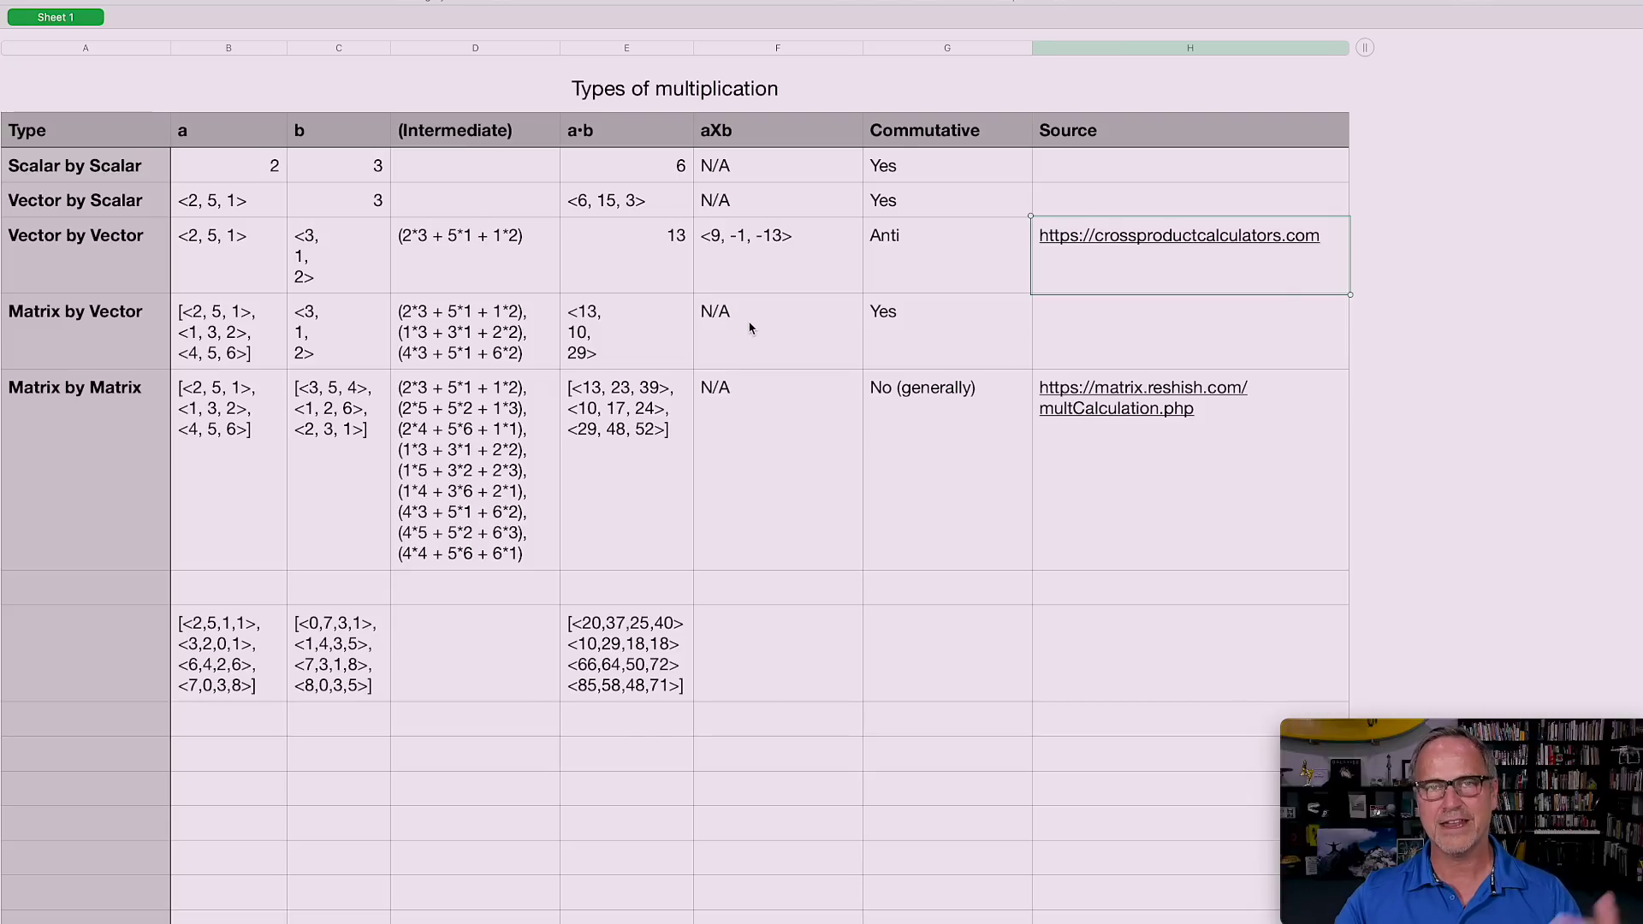
pyautogui.click(100, 329)
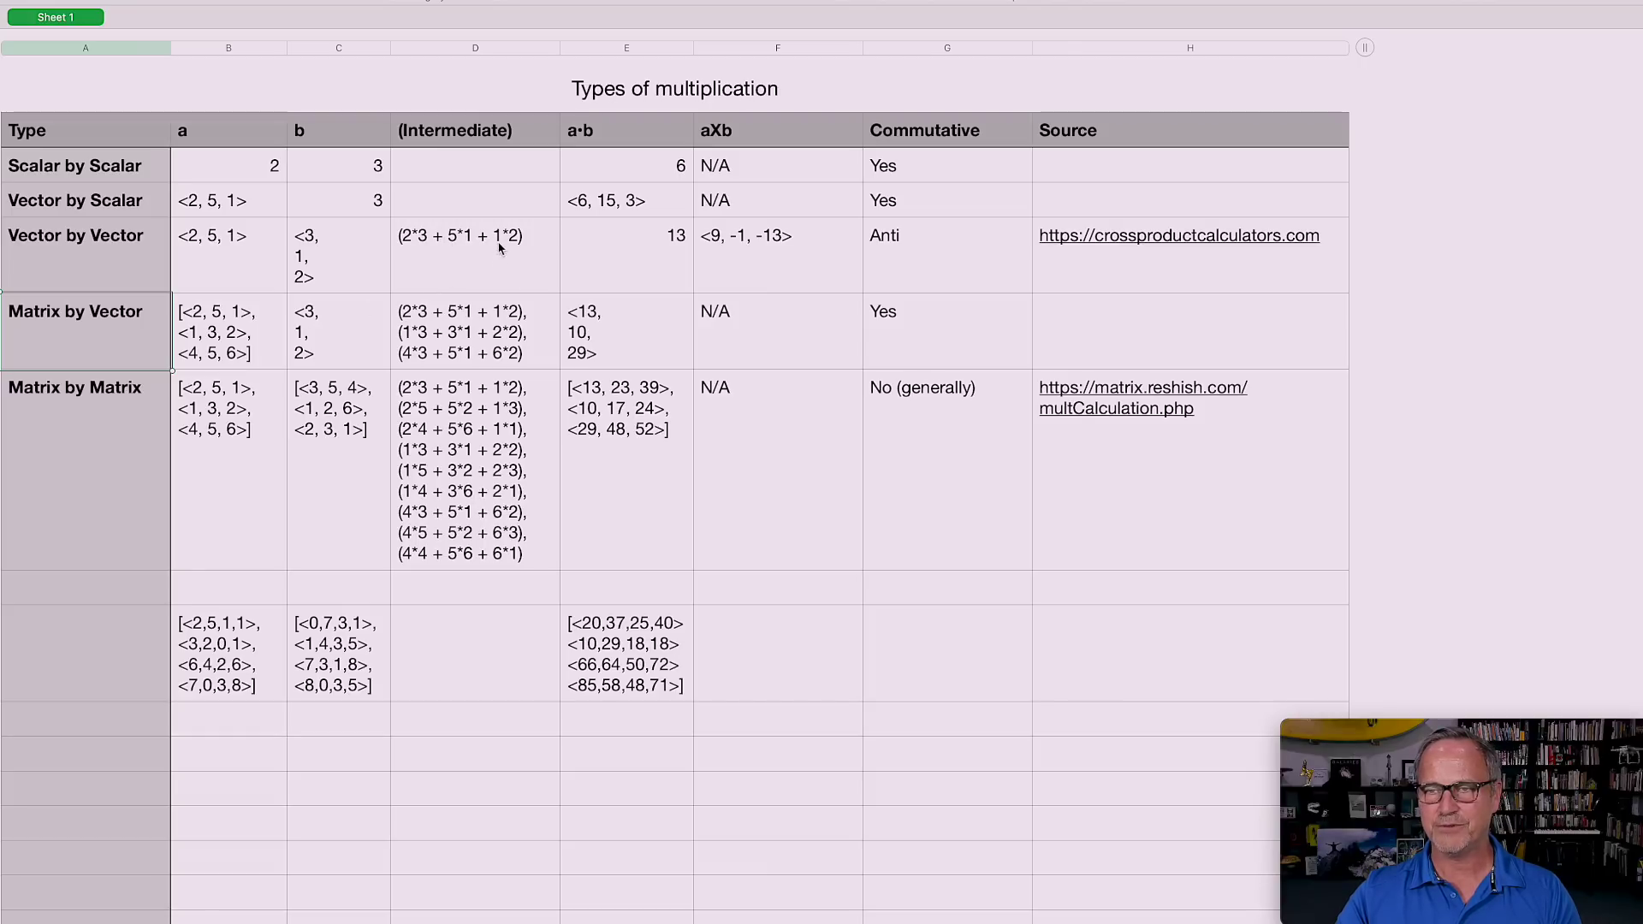
pyautogui.click(591, 332)
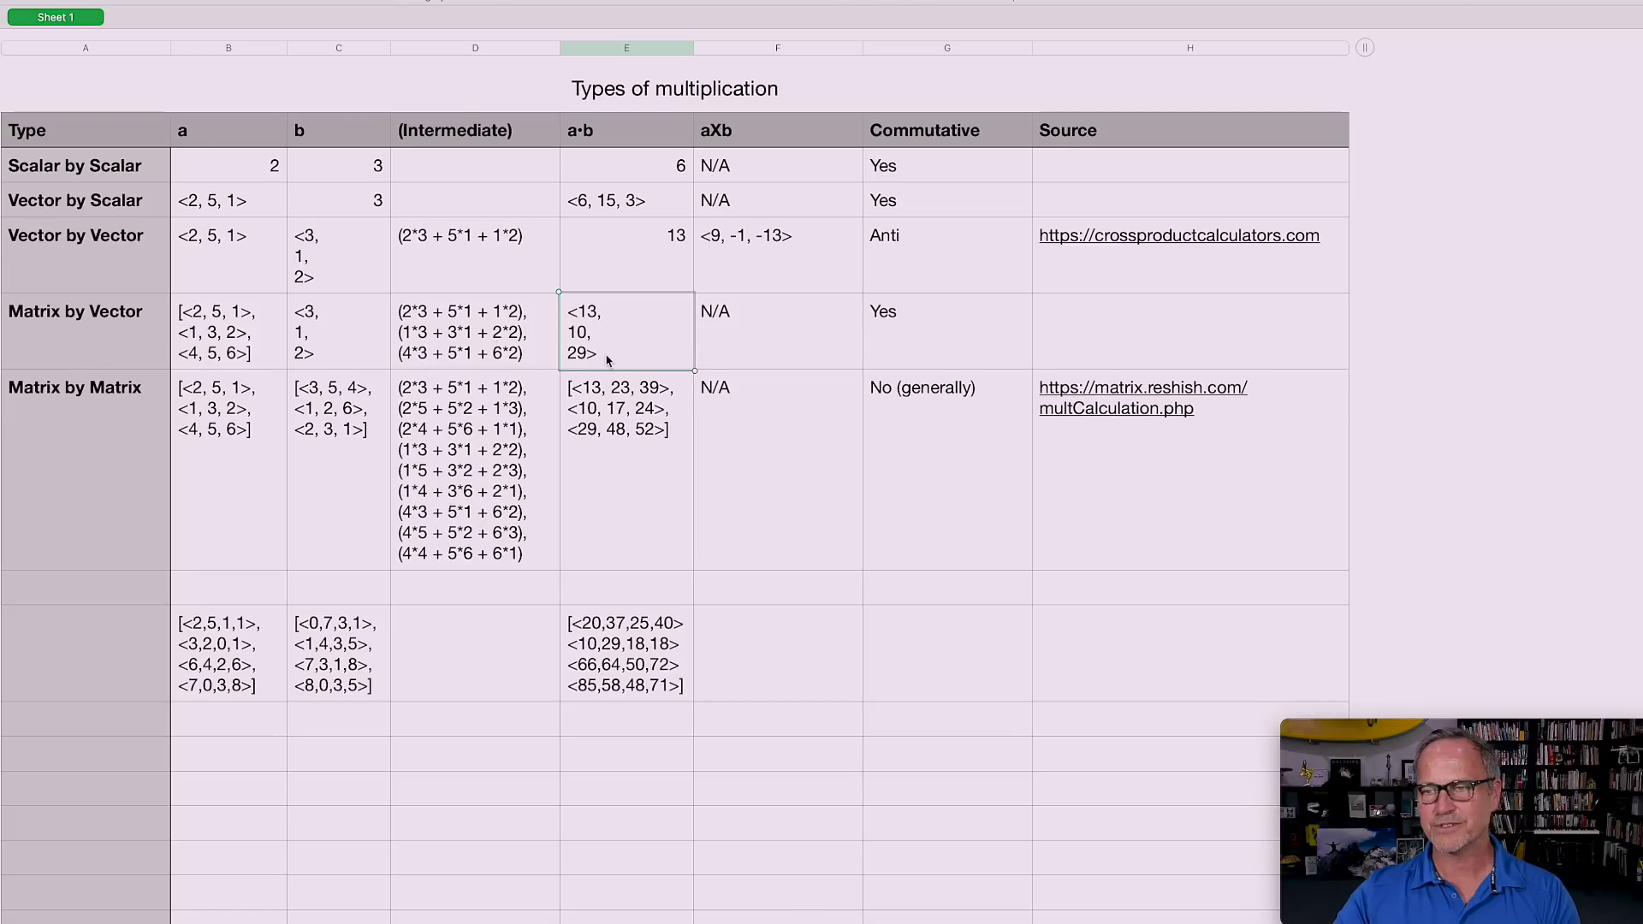
pyautogui.click(941, 342)
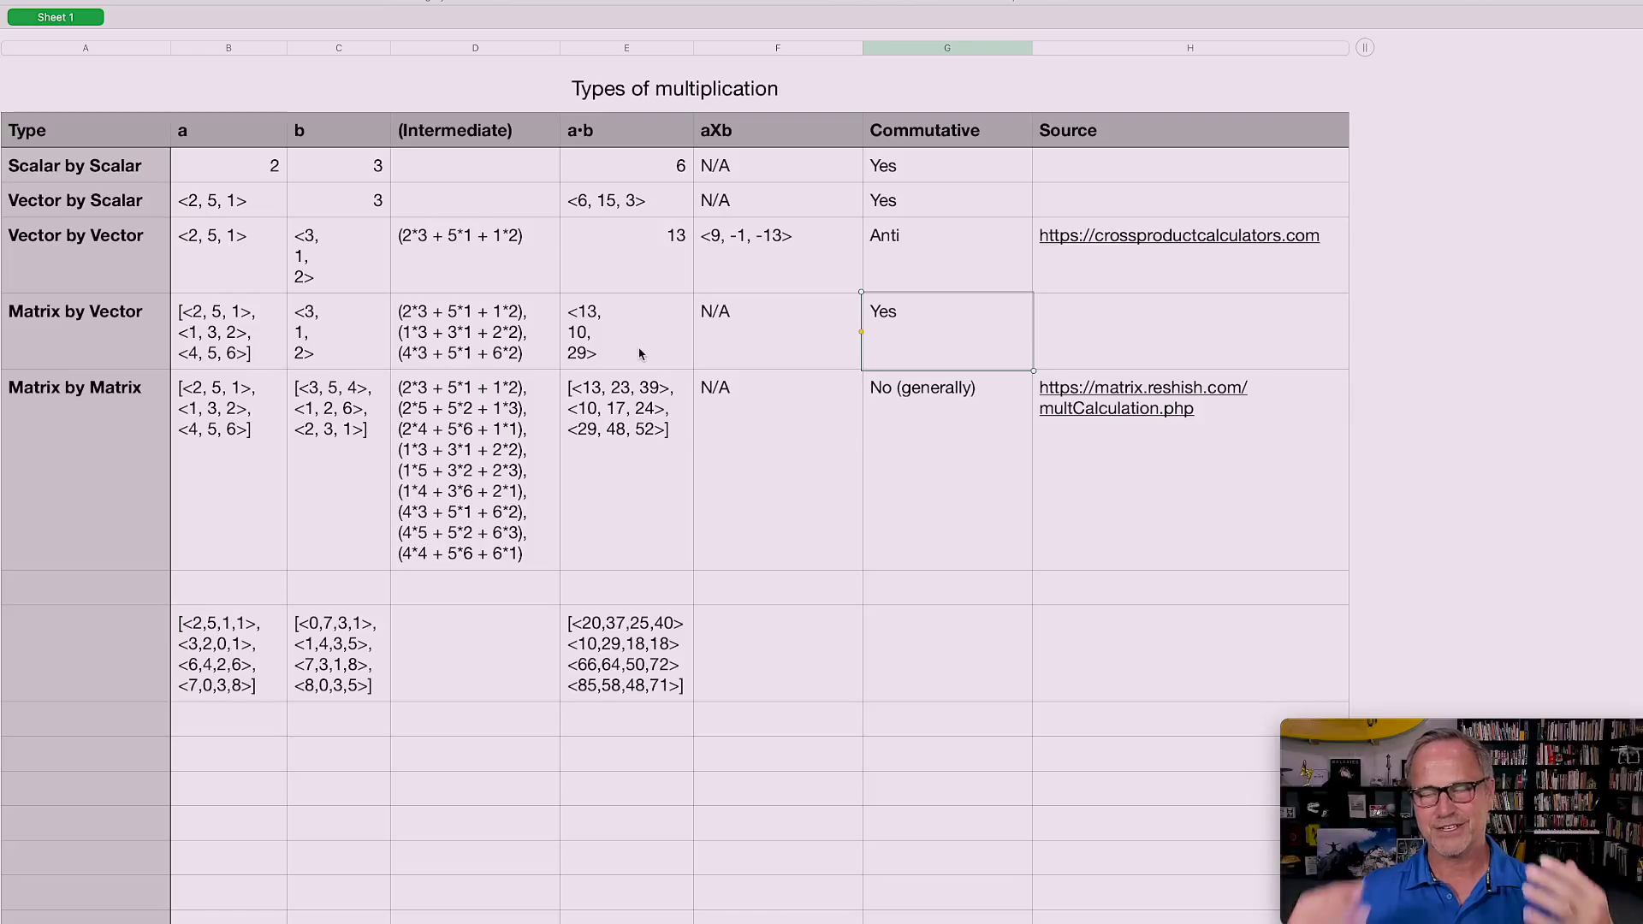
pyautogui.moveTo(227, 479); pyautogui.dragTo(335, 511)
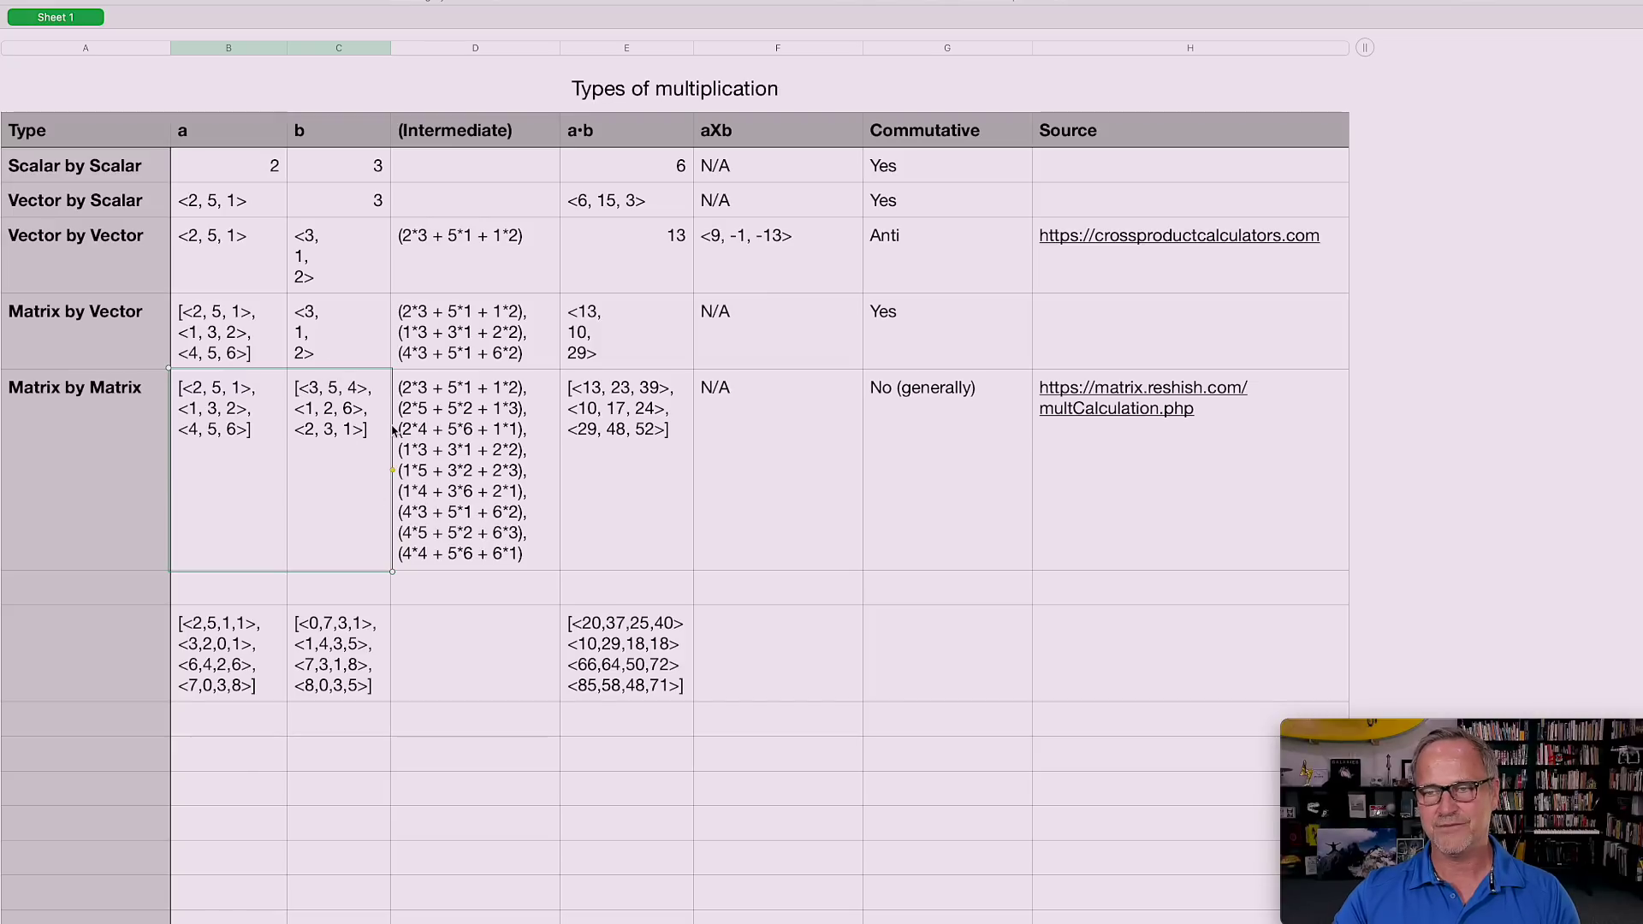
# Inspect the Matrix by Matrix cells, then select the larger example matrices and their product.
pyautogui.click(462, 396)
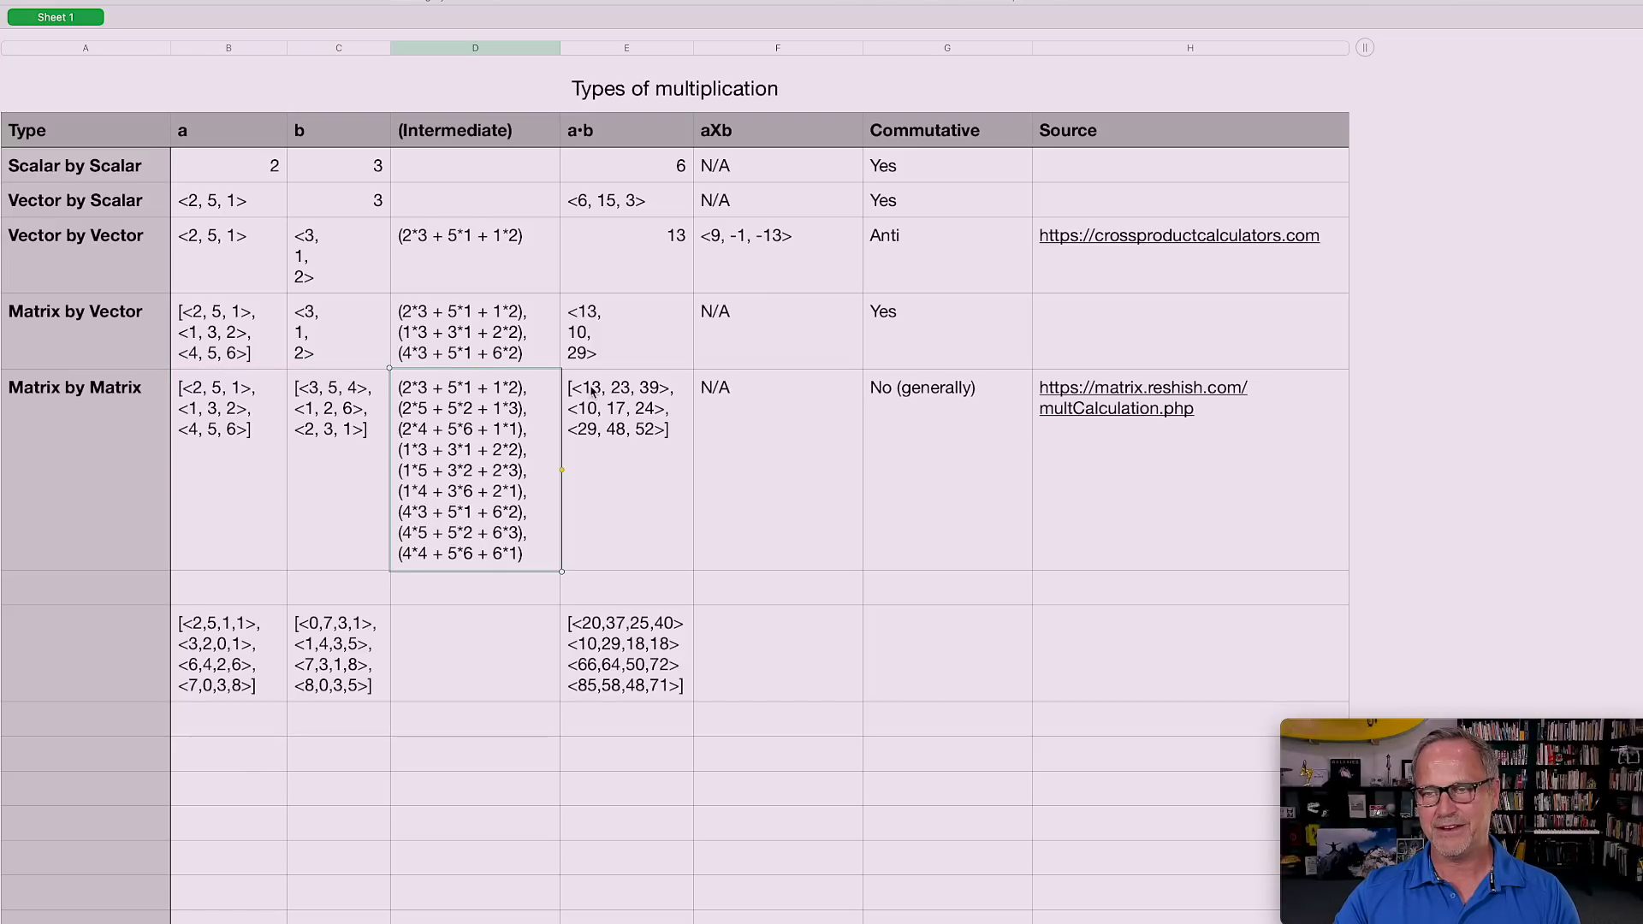
pyautogui.click(618, 432)
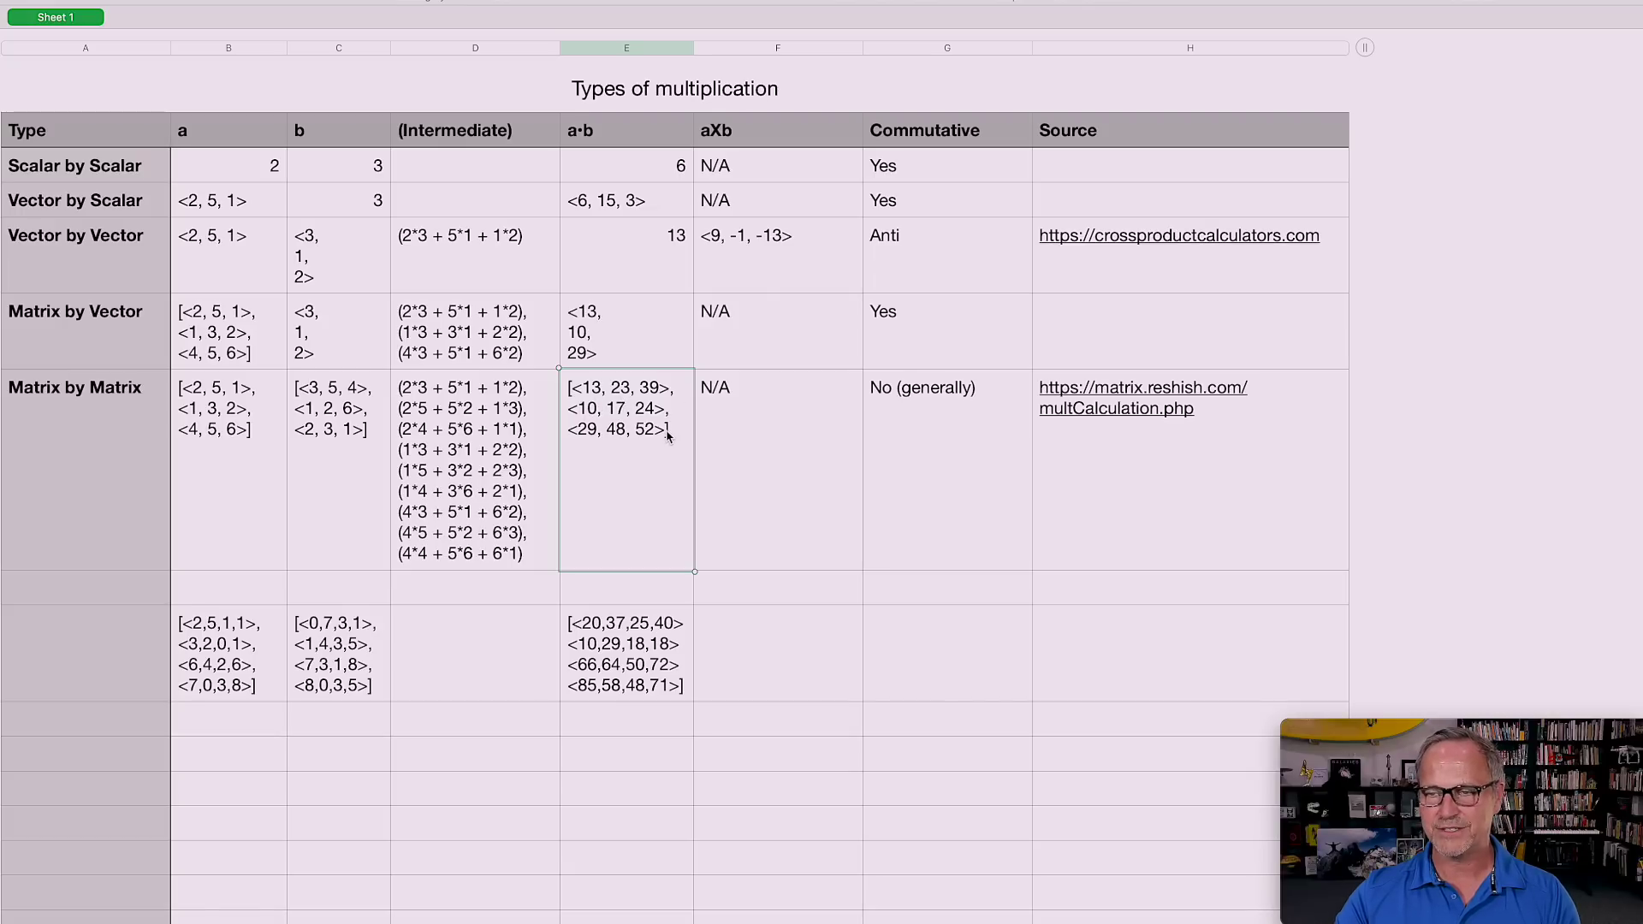
pyautogui.click(1208, 441)
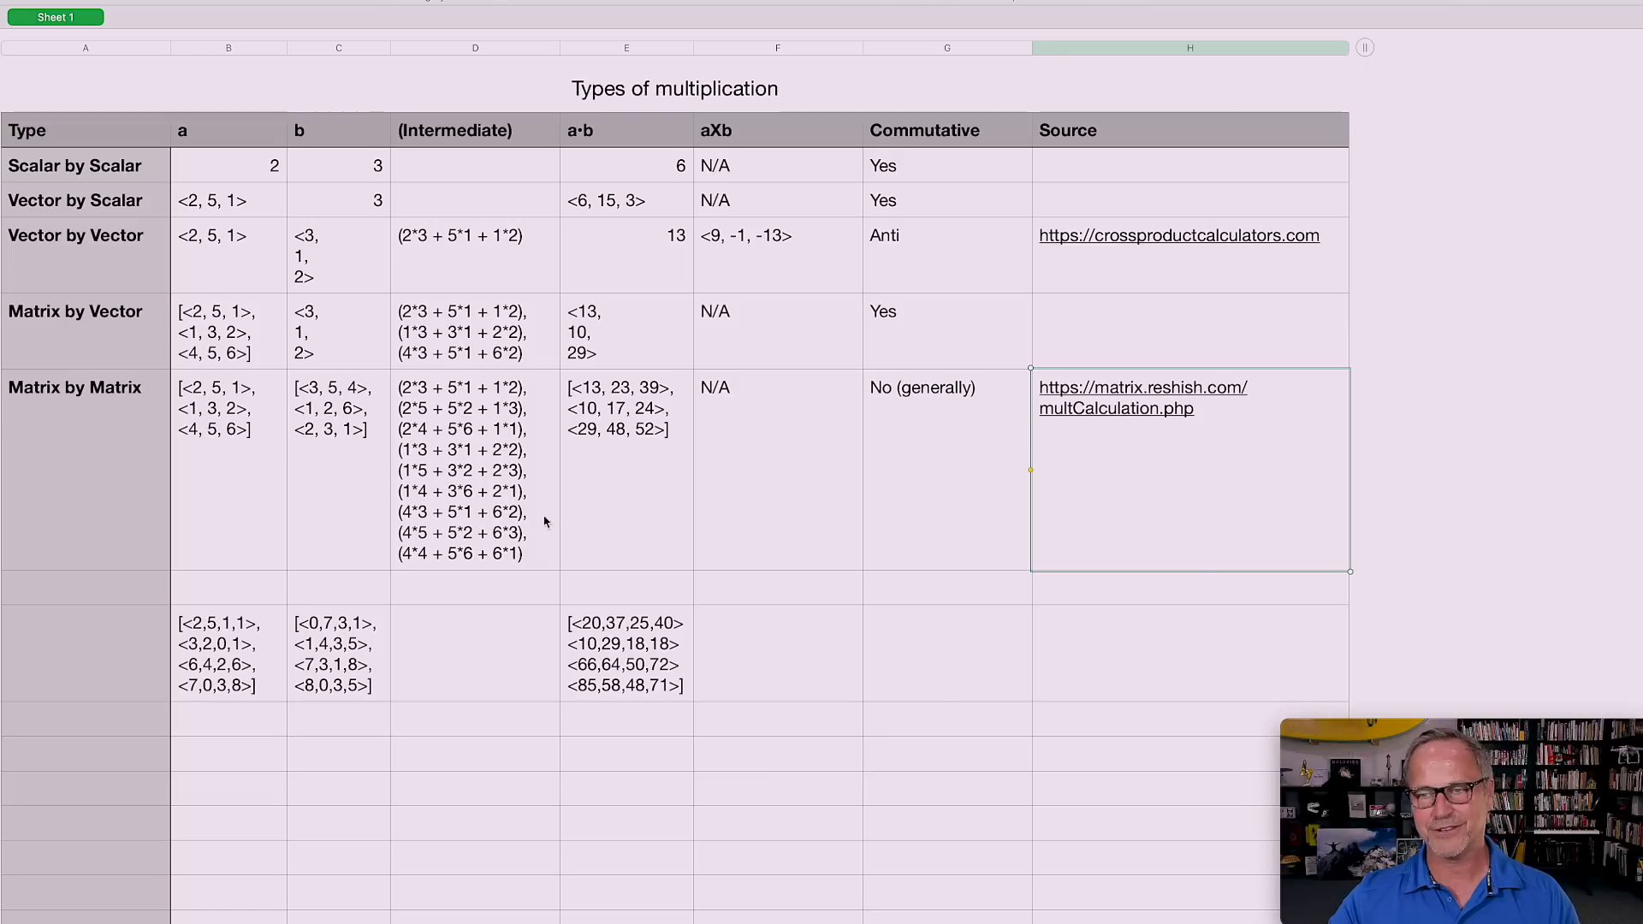
pyautogui.click(921, 447)
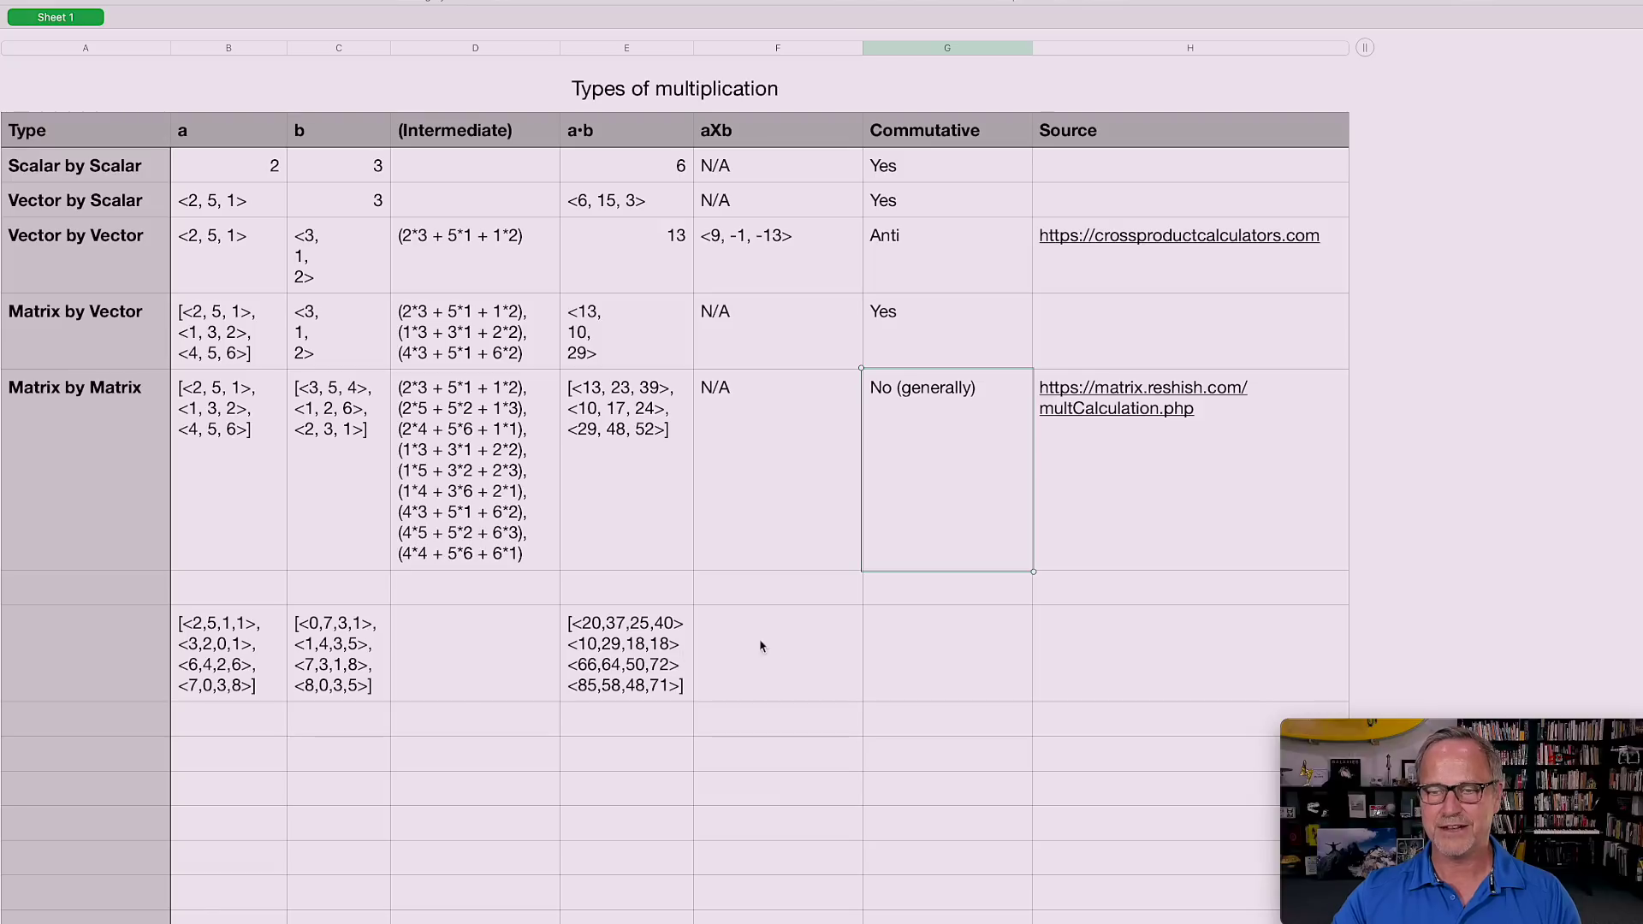
pyautogui.moveTo(675, 651); pyautogui.dragTo(285, 701)
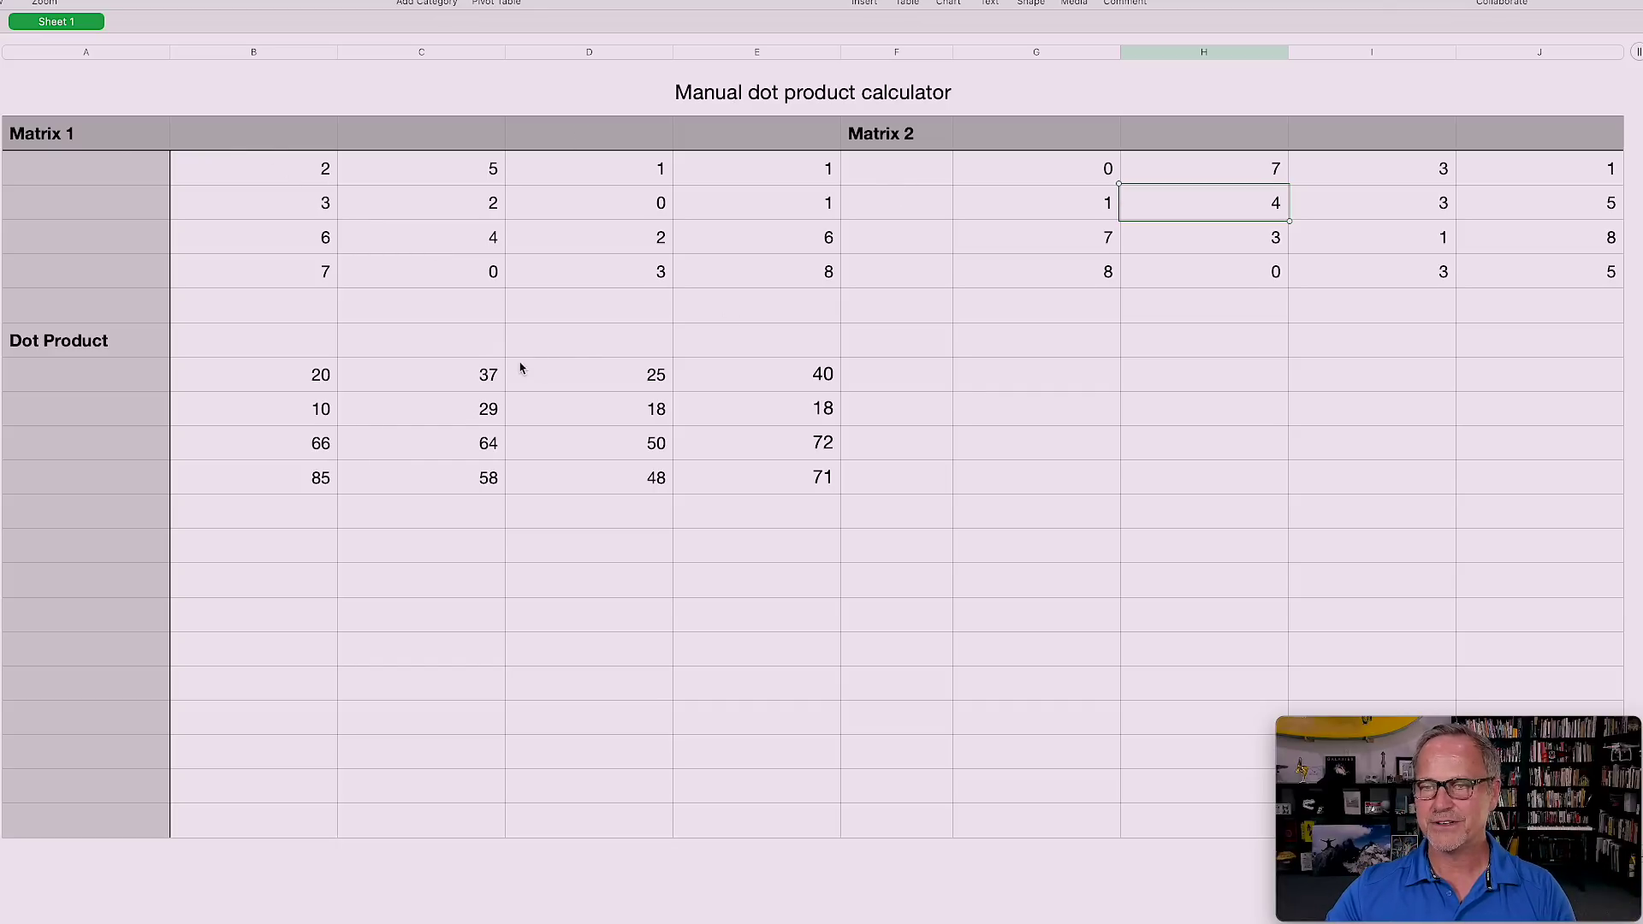
pyautogui.click(266, 182)
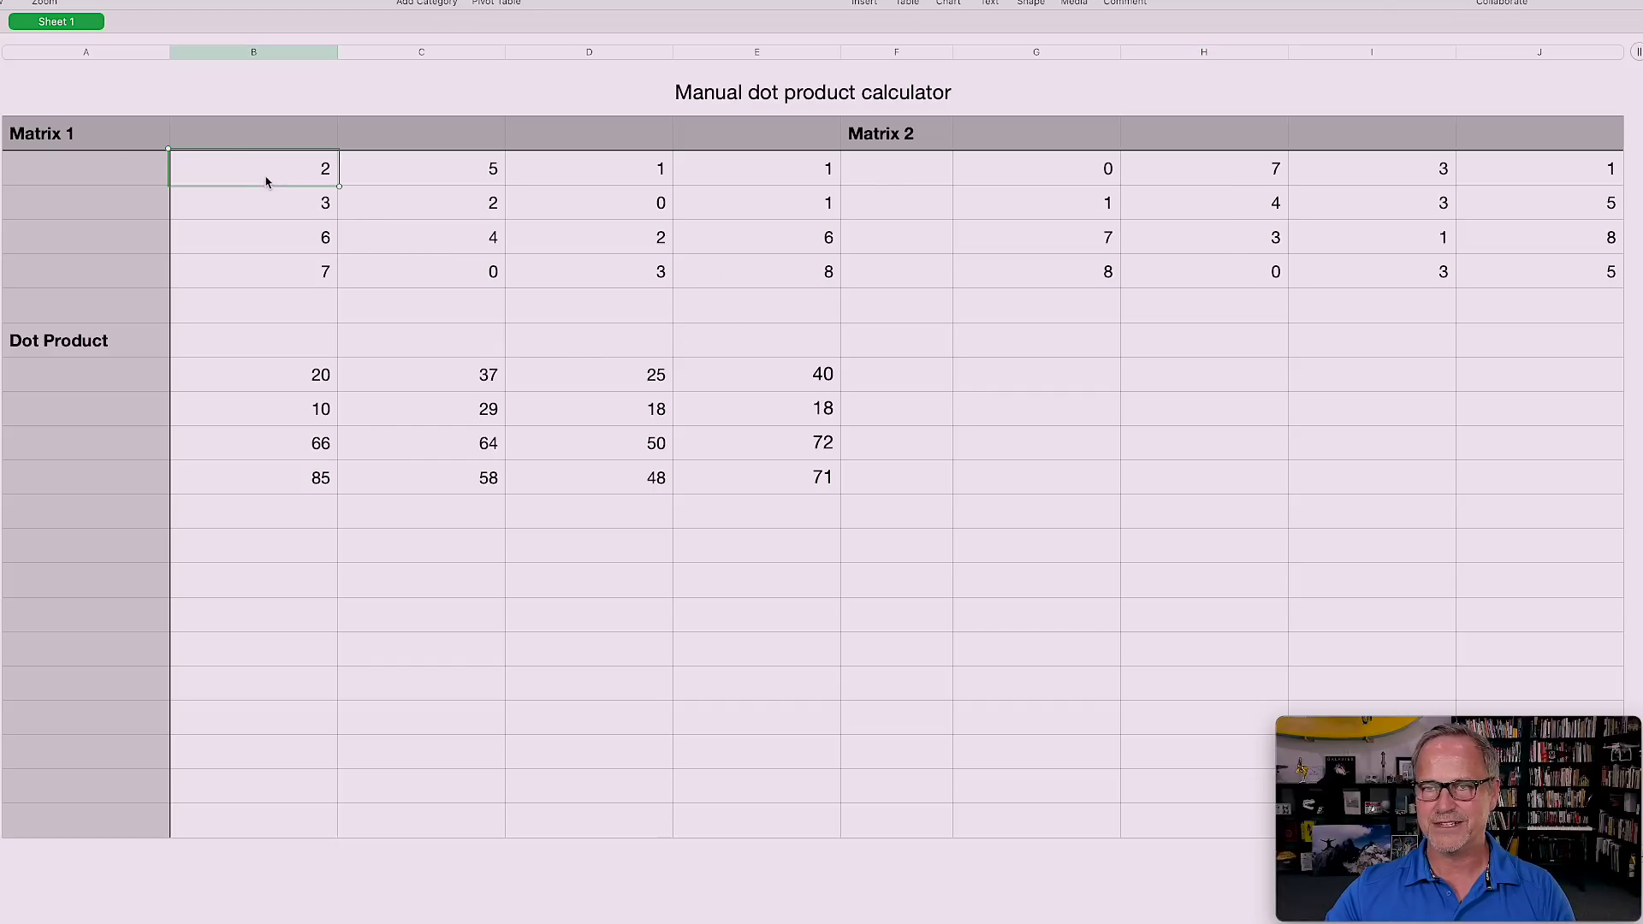
pyautogui.click(419, 246)
pyautogui.click(1335, 203)
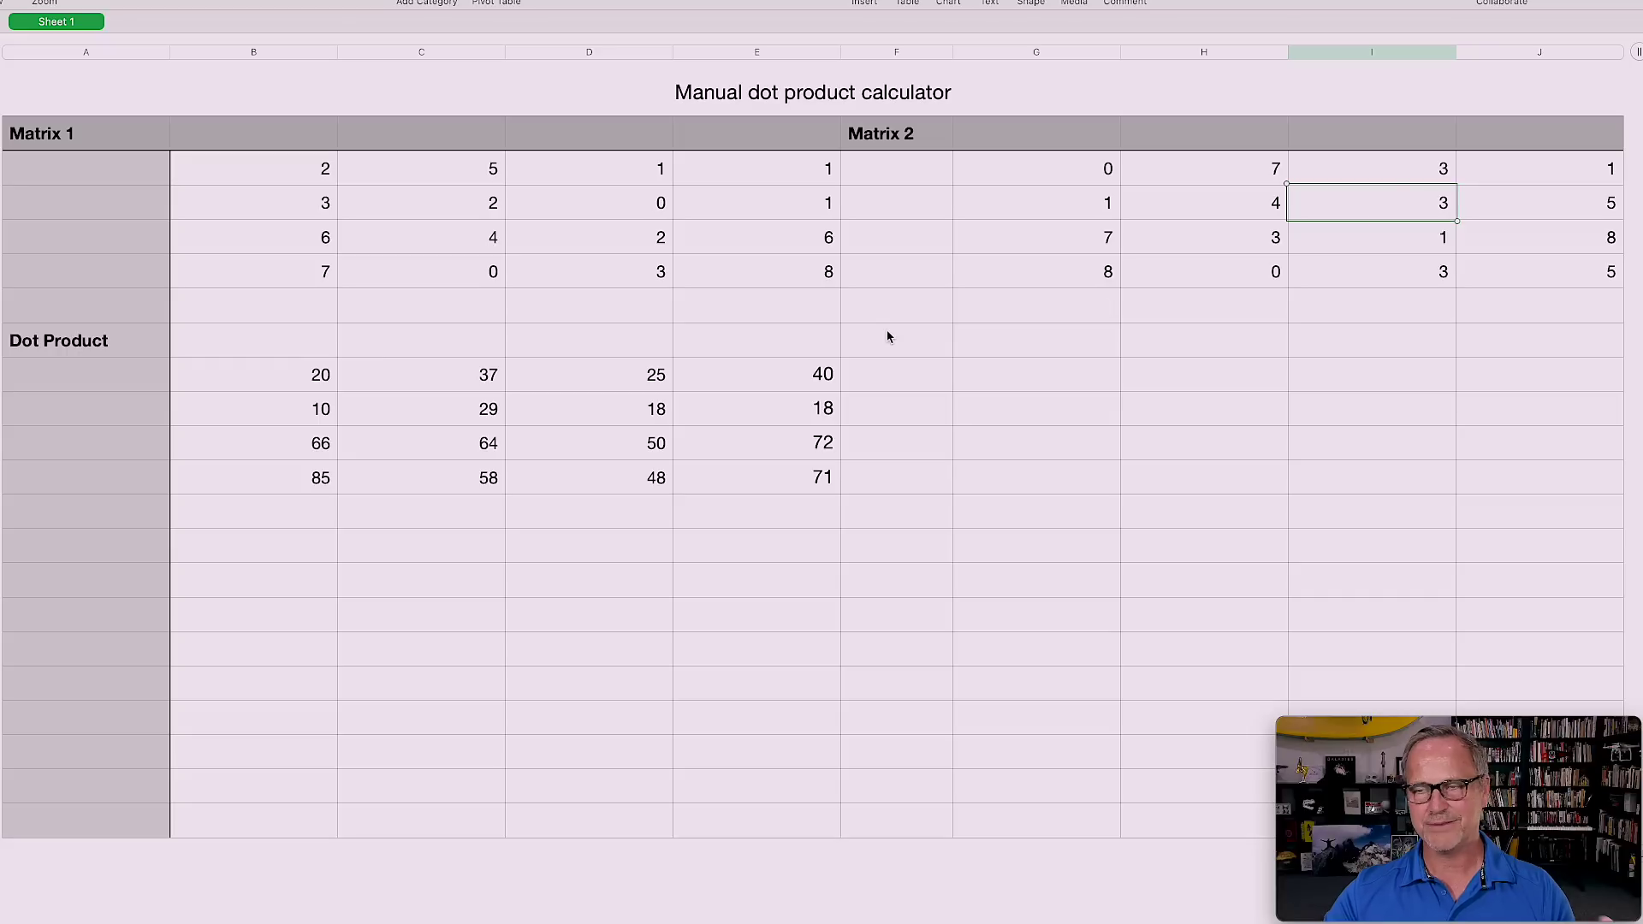
pyautogui.doubleClick(293, 374)
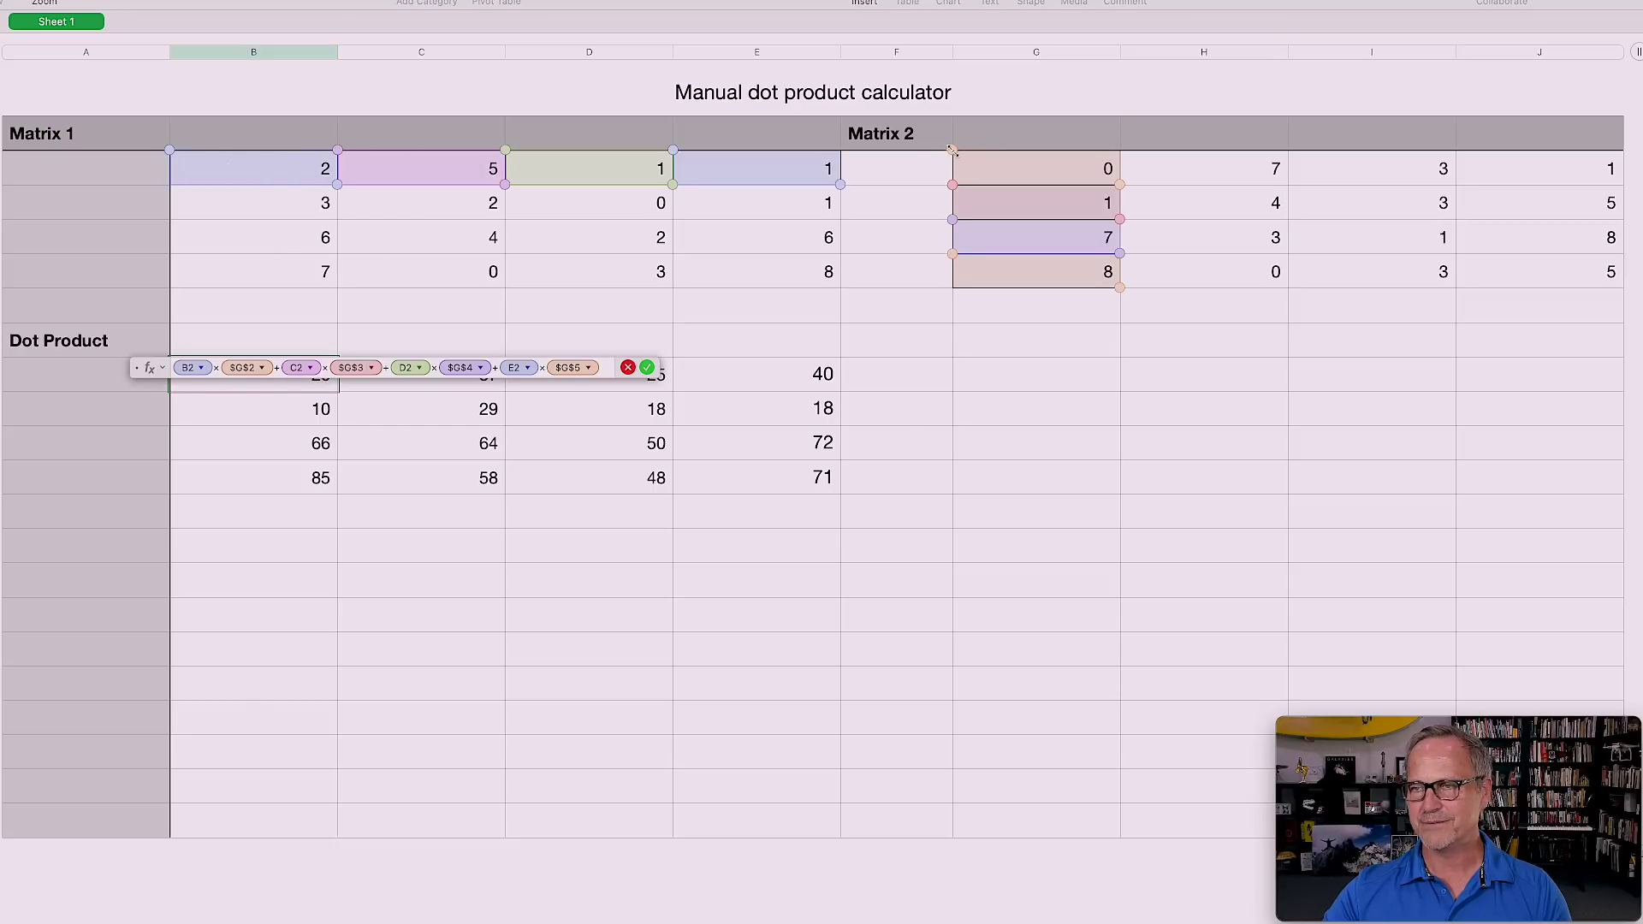
pyautogui.click(647, 368)
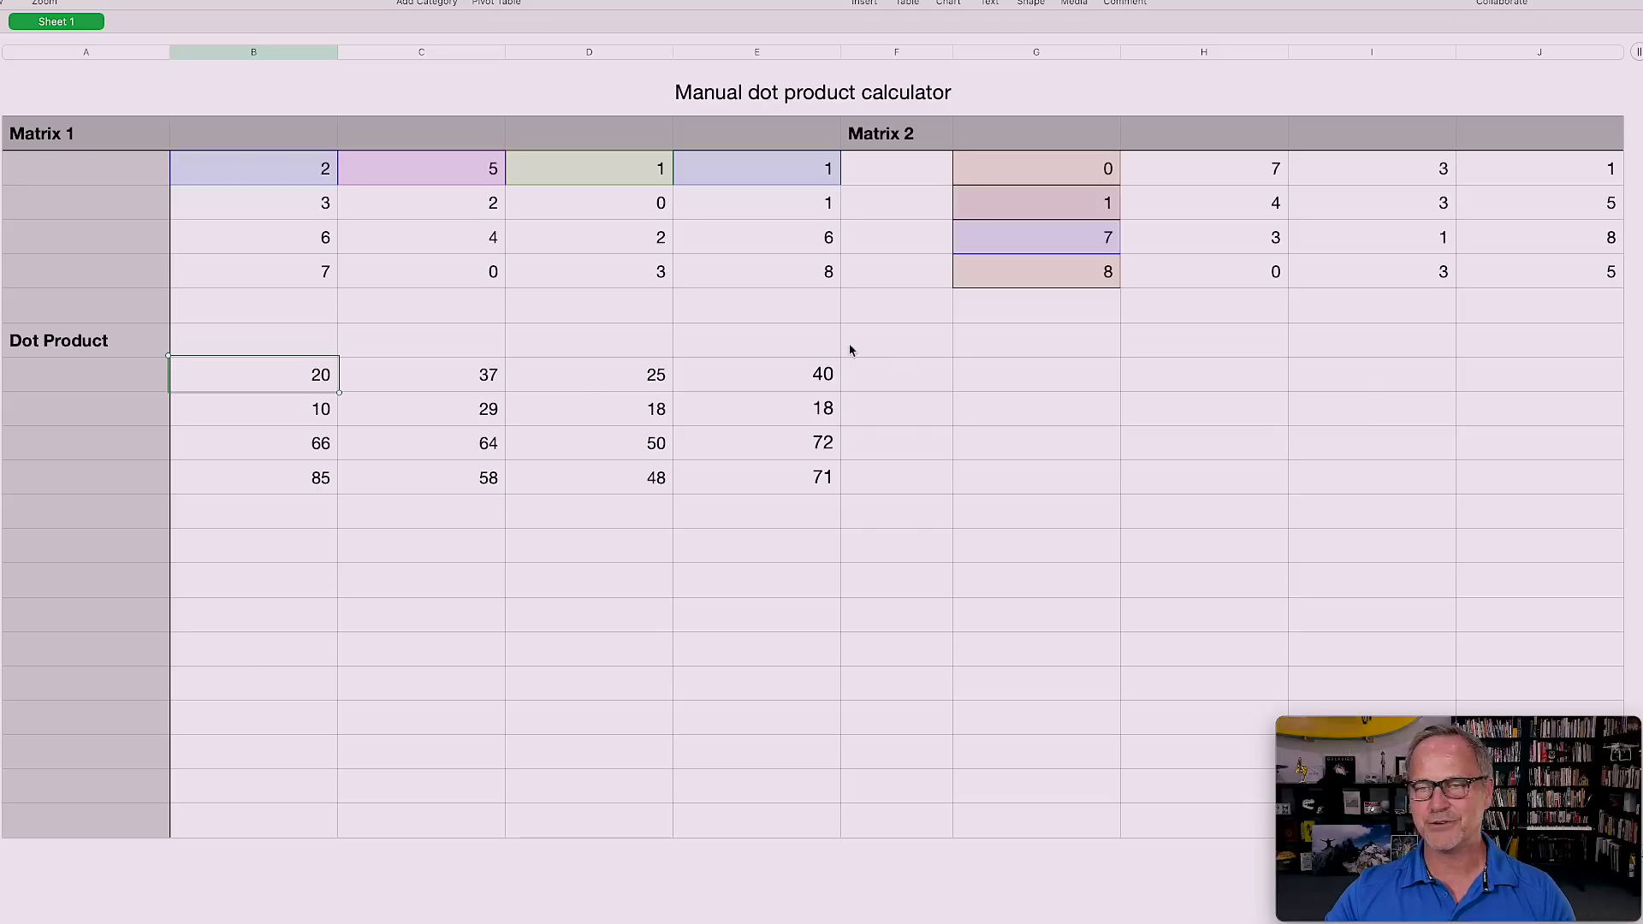
# Set Matrix 1's first-row entry to 0, then to 5, recalculating the products.
pyautogui.click(412, 304)
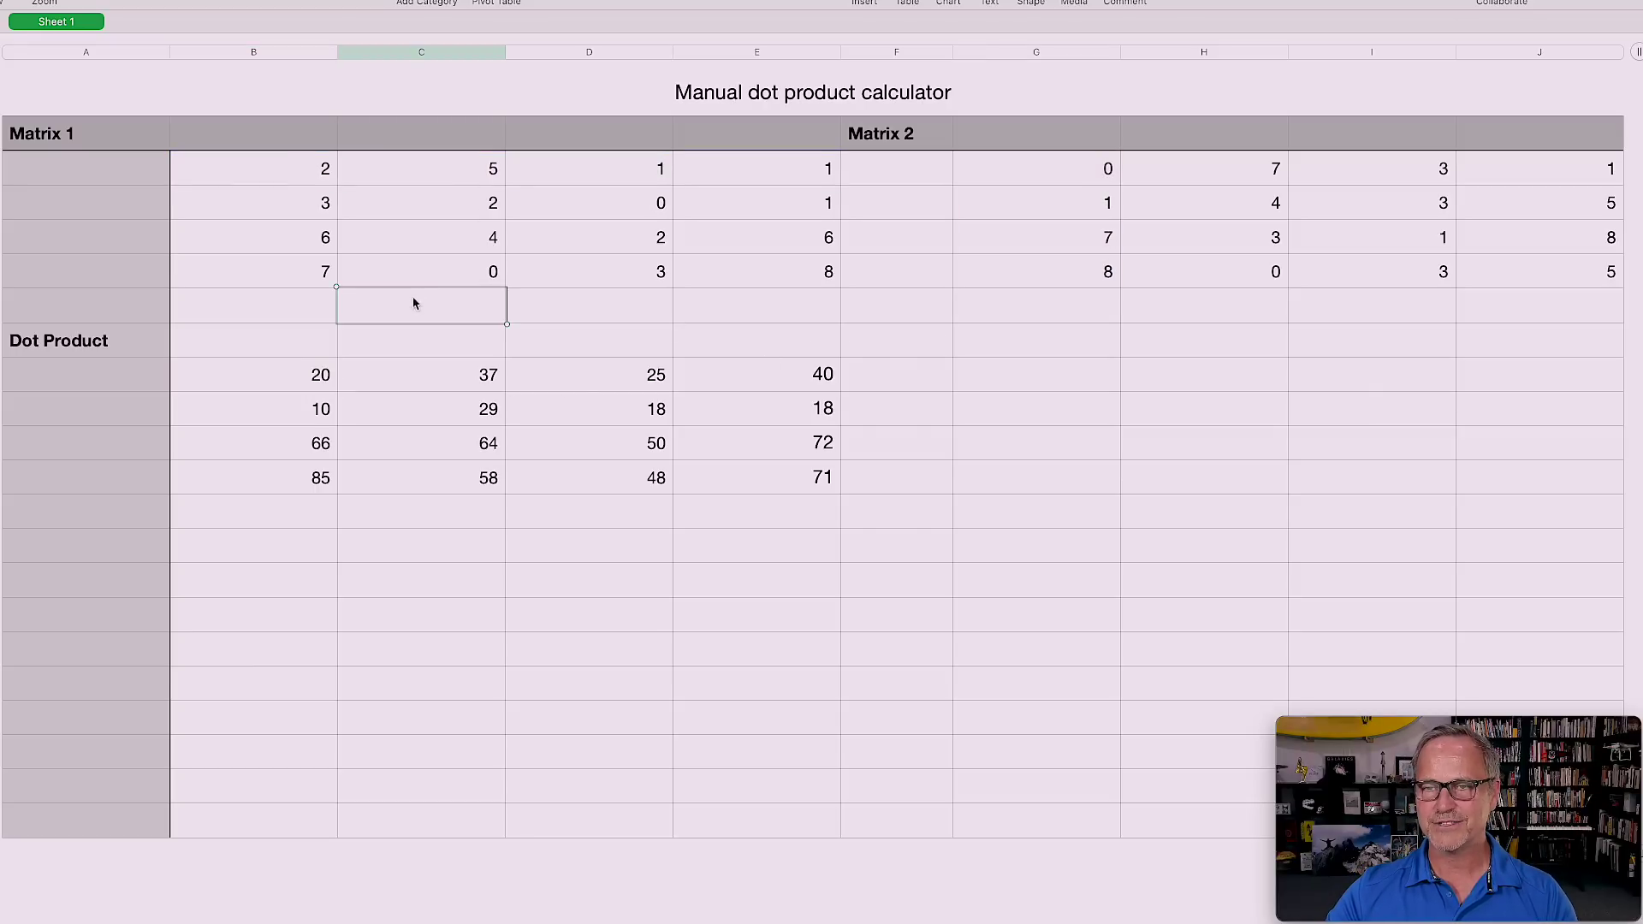
pyautogui.click(415, 177)
pyautogui.write('0')
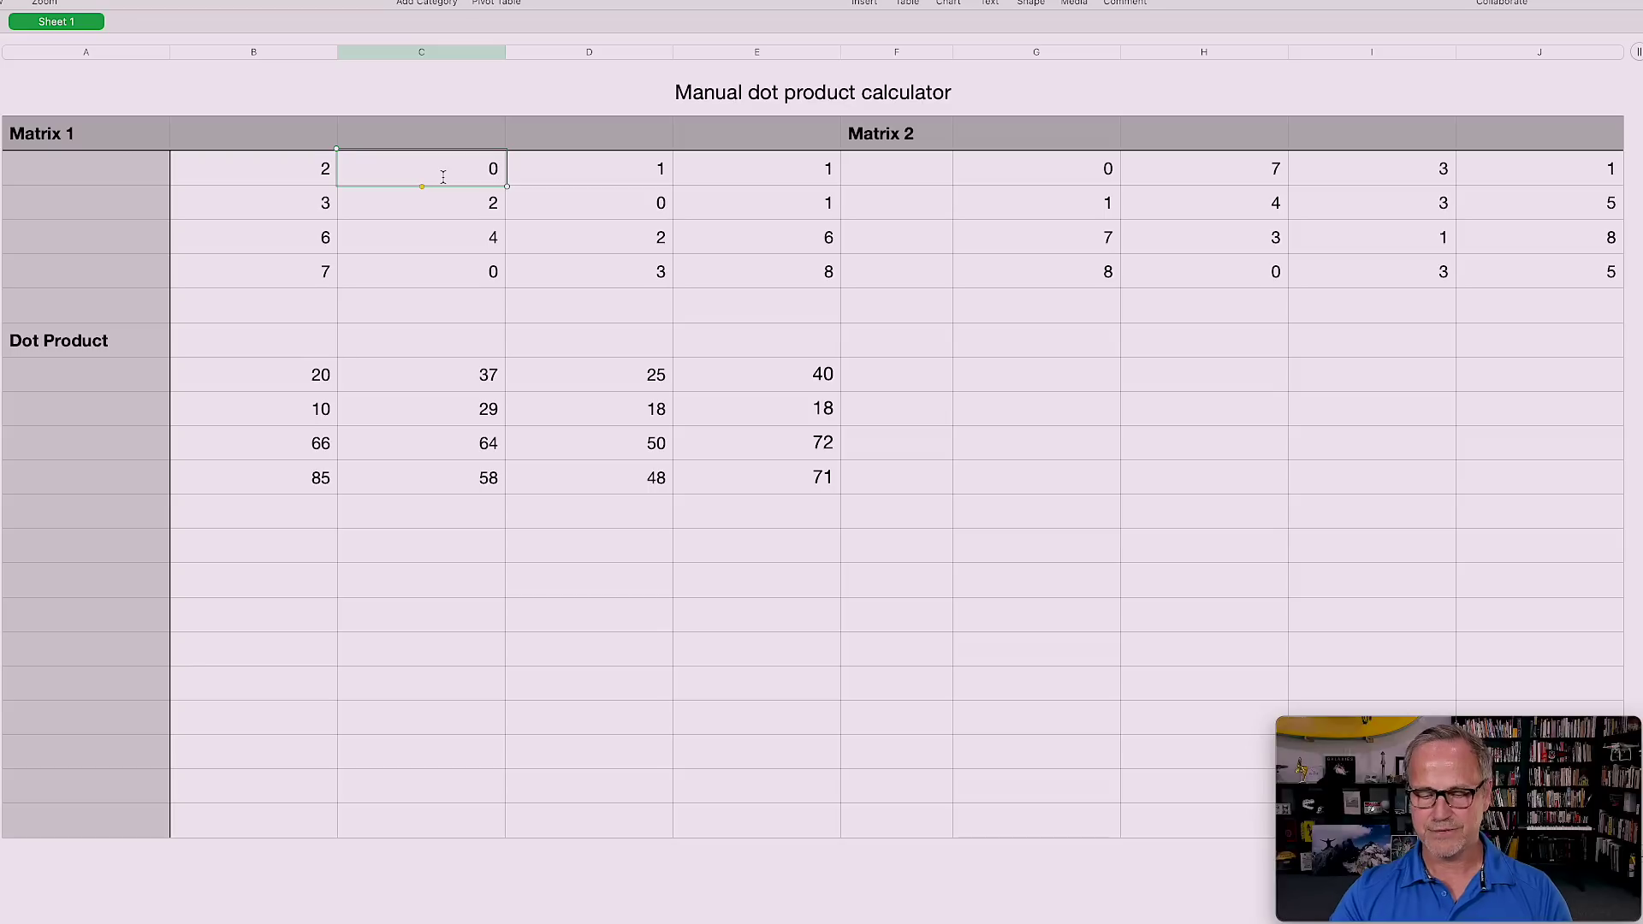
pyautogui.press('Return')
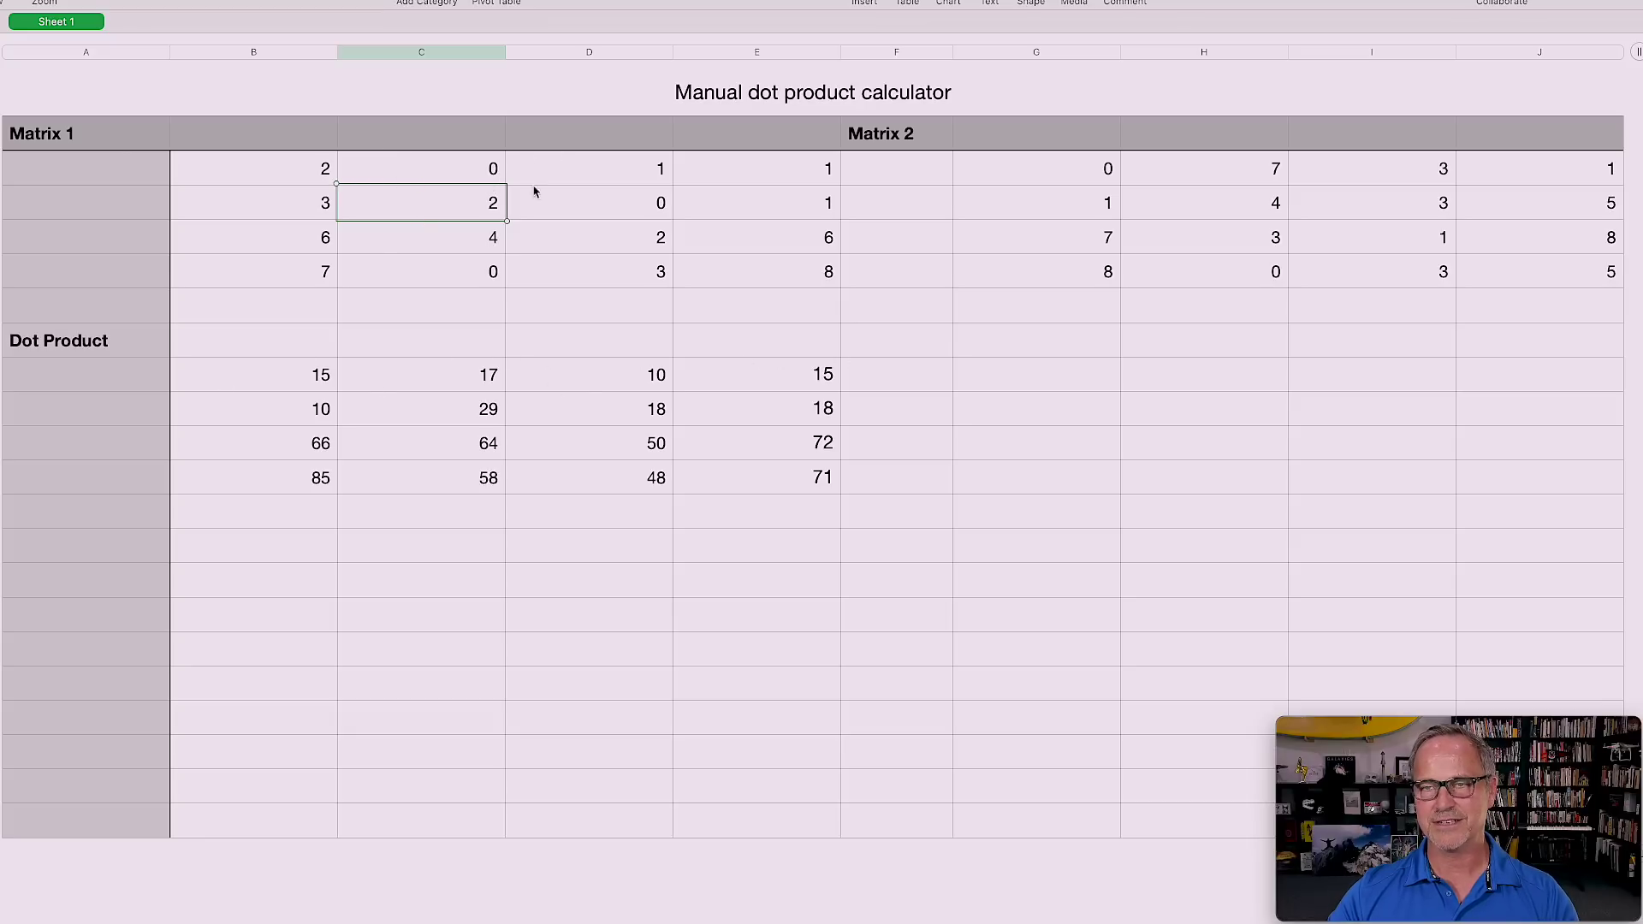
pyautogui.click(466, 175)
pyautogui.write('5')
pyautogui.press('Return')
# Change Matrix 2's first-row 7 to 0 briefly, then restore it to 7.
pyautogui.click(1249, 175)
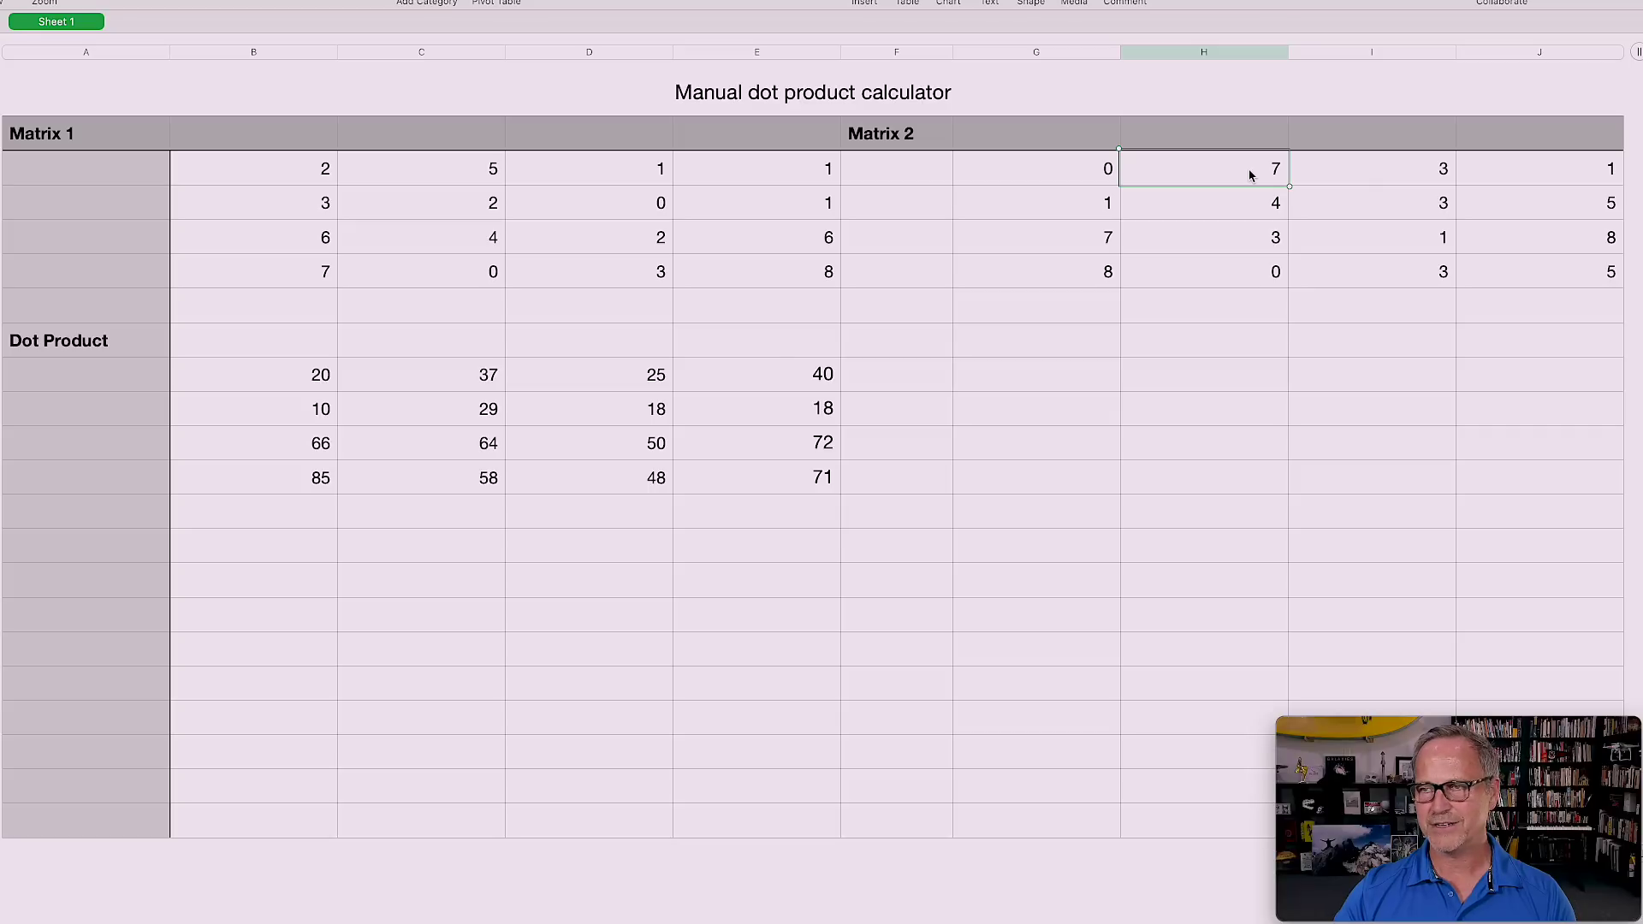
pyautogui.write('0')
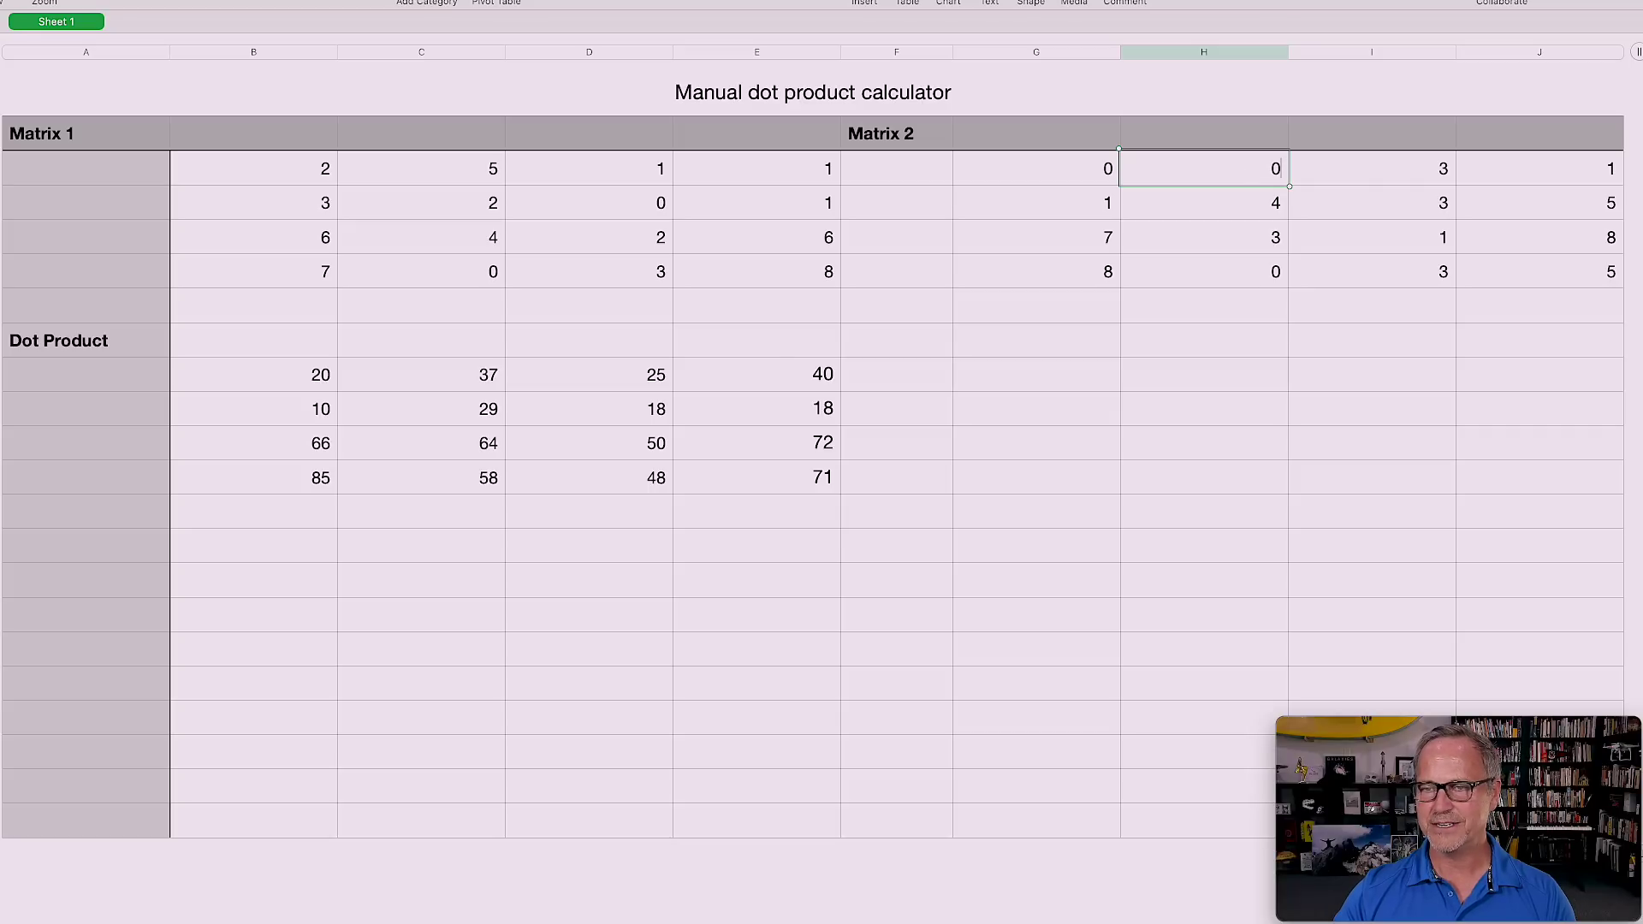
pyautogui.press('Return')
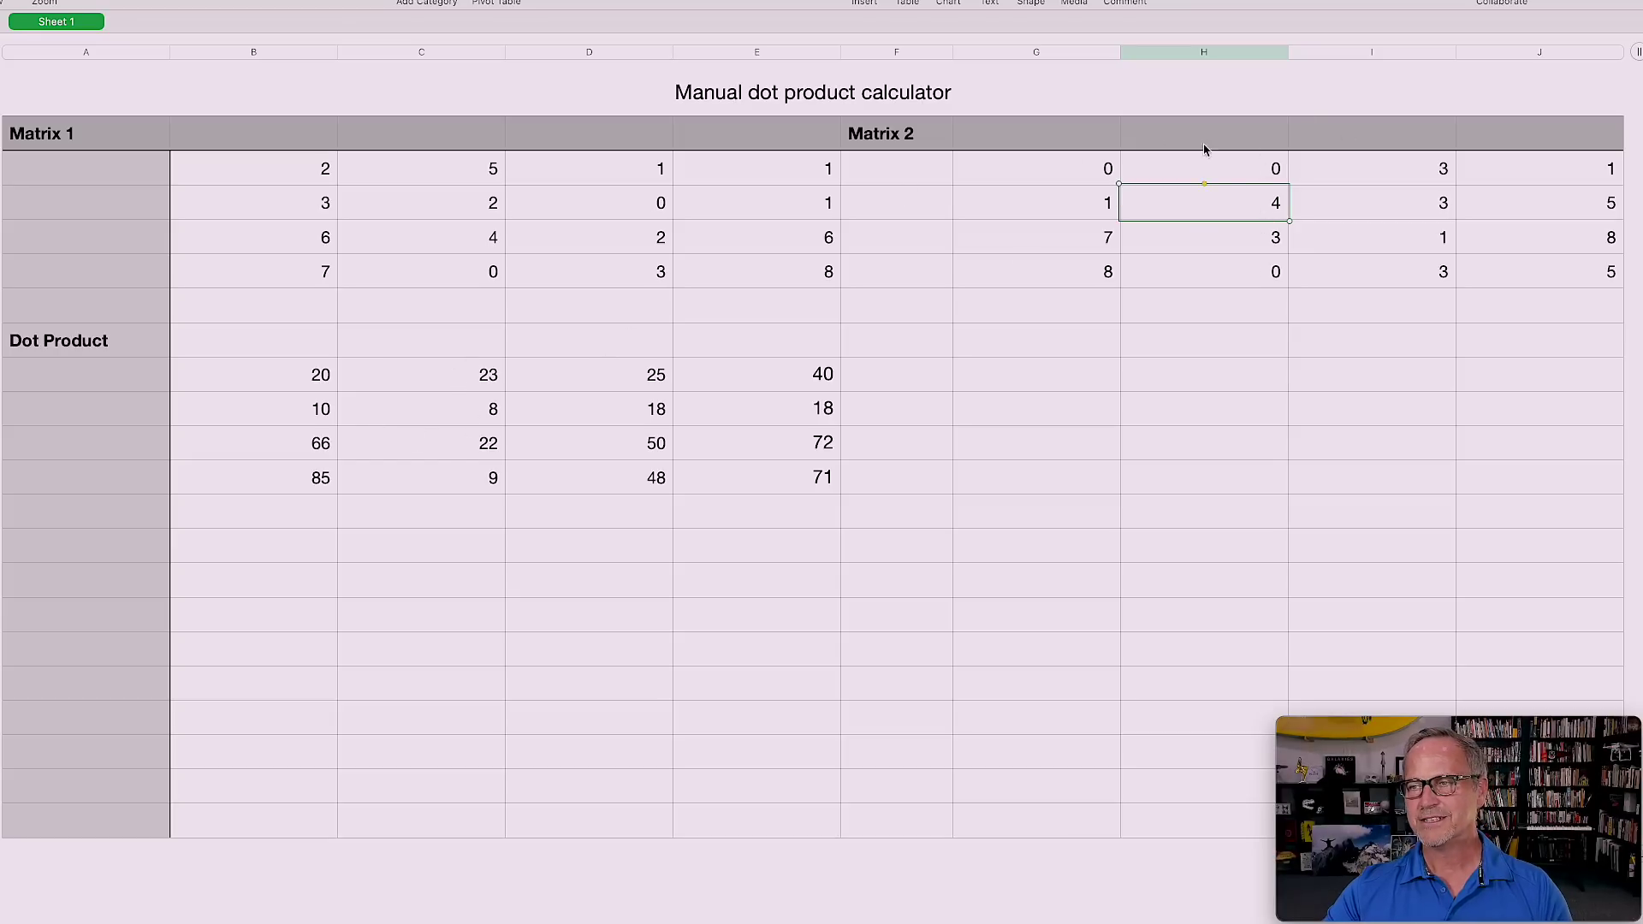
pyautogui.click(1228, 171)
pyautogui.write('7')
pyautogui.press('Return')
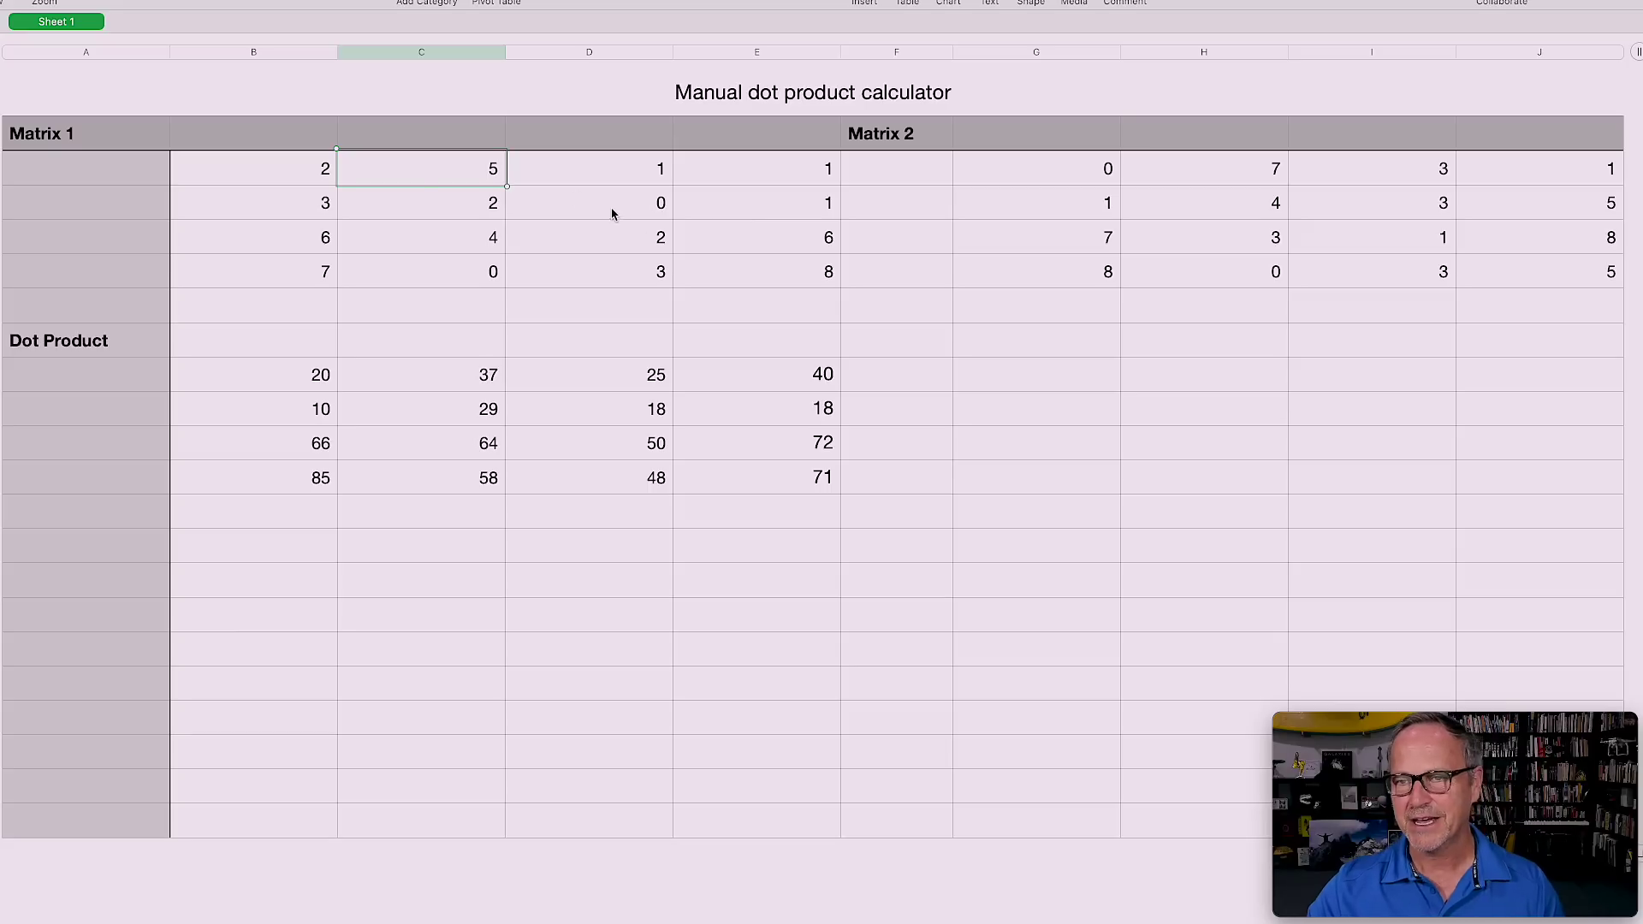
# Replace Matrix 1's first-row 5 with 0.0173, then select Matrix 2's first-row 7.
pyautogui.doubleClick(468, 173)
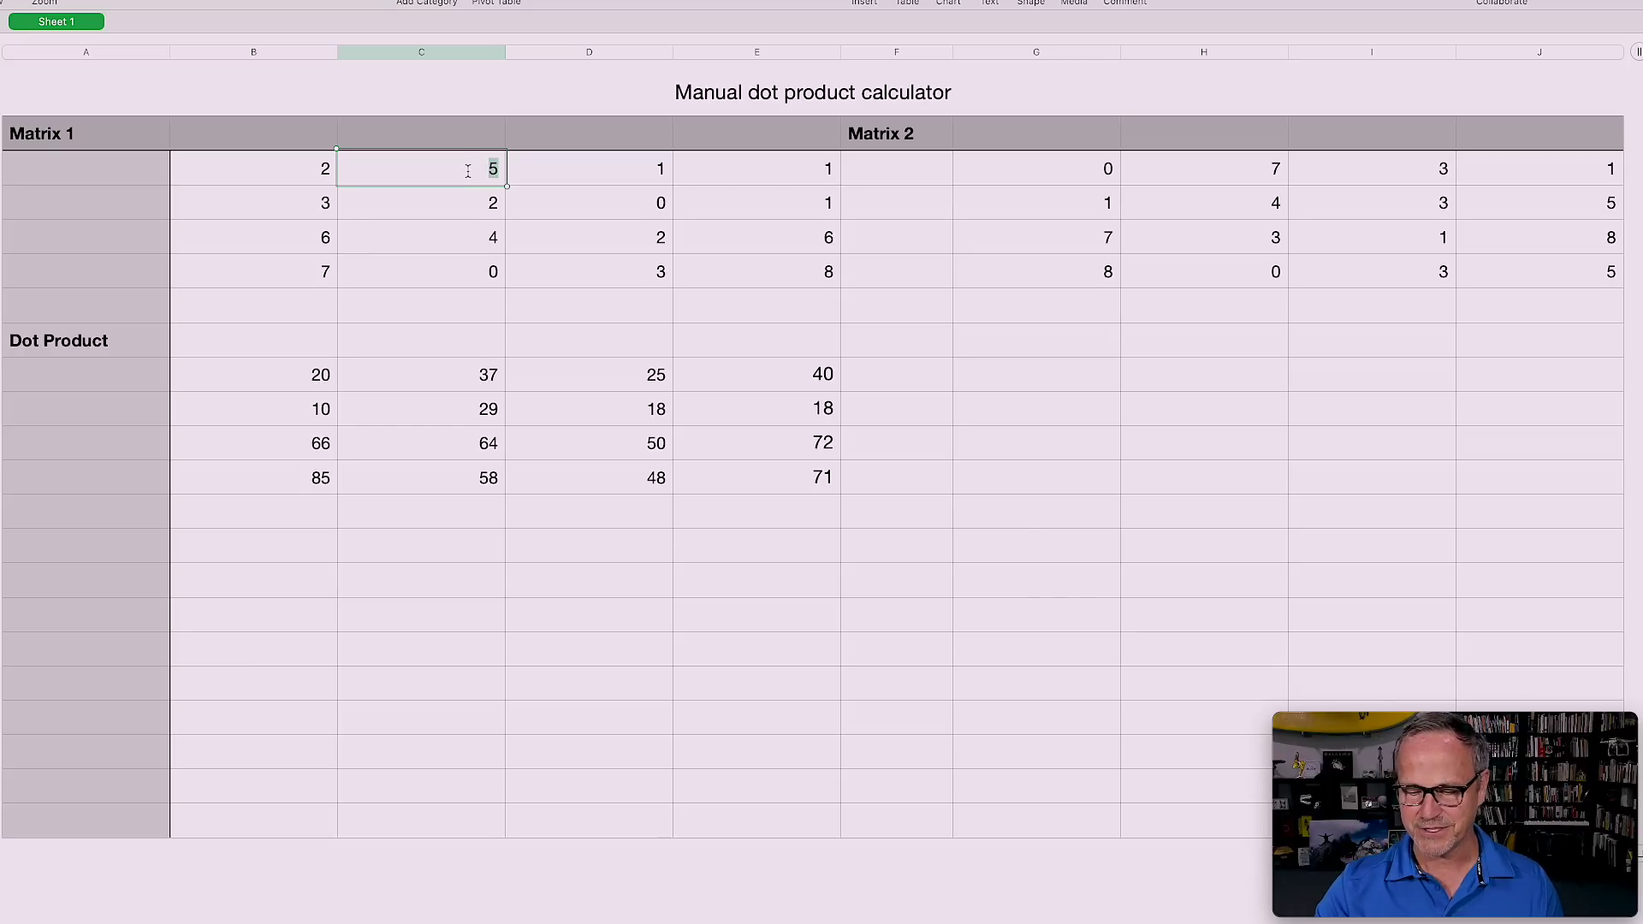
pyautogui.write('0.01')
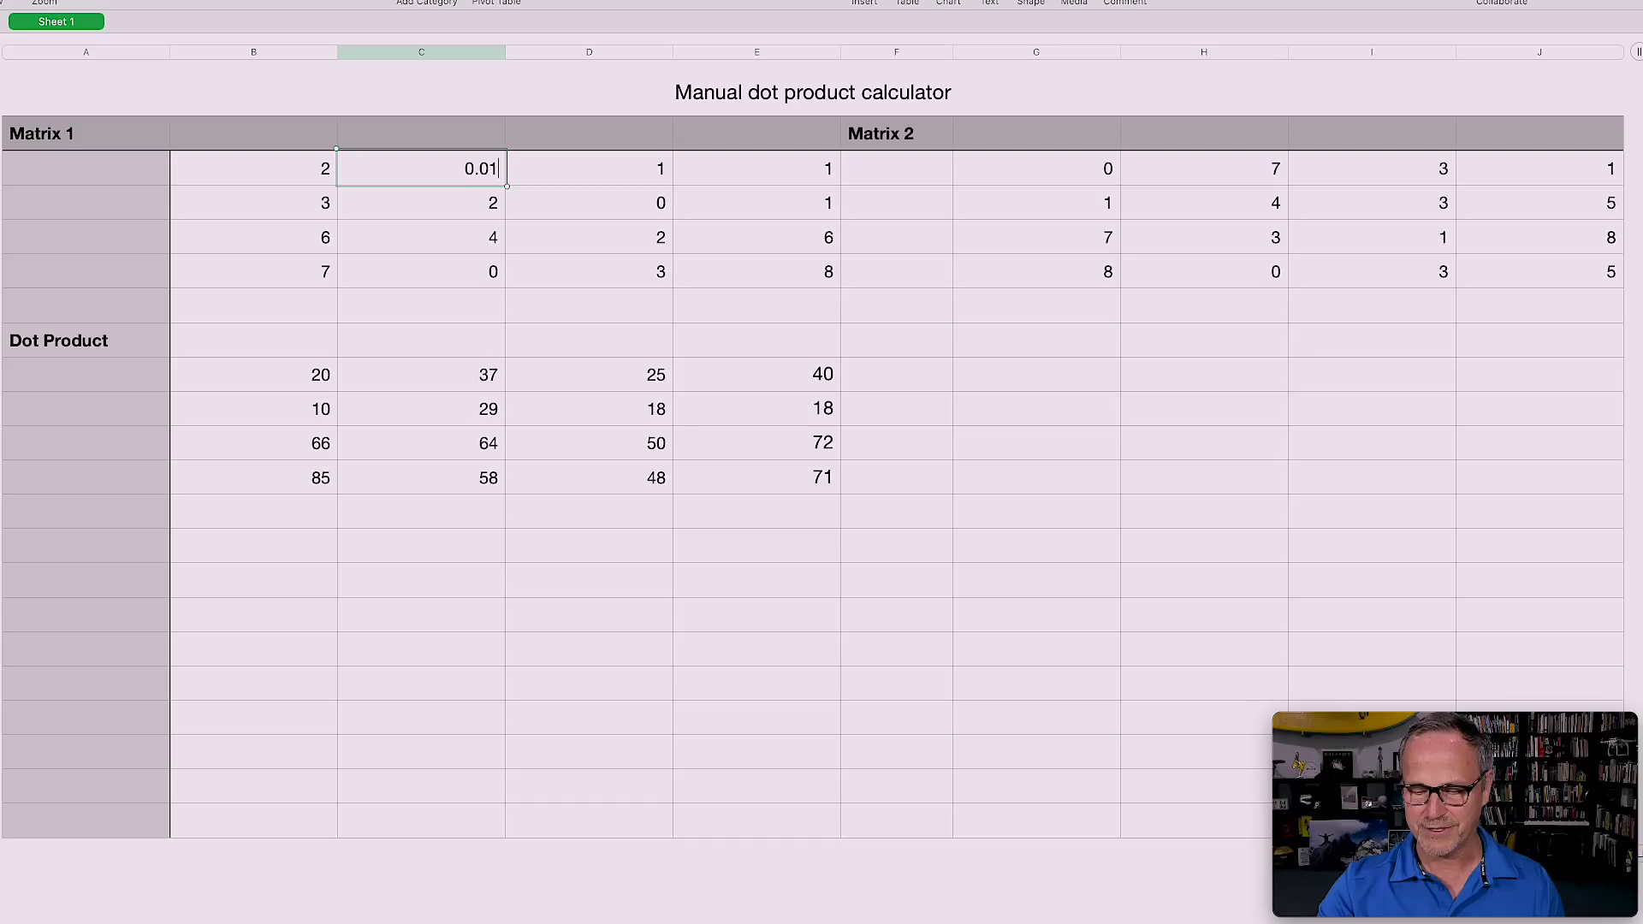
pyautogui.write('75')
pyautogui.press('BackSpace')
pyautogui.write('3')
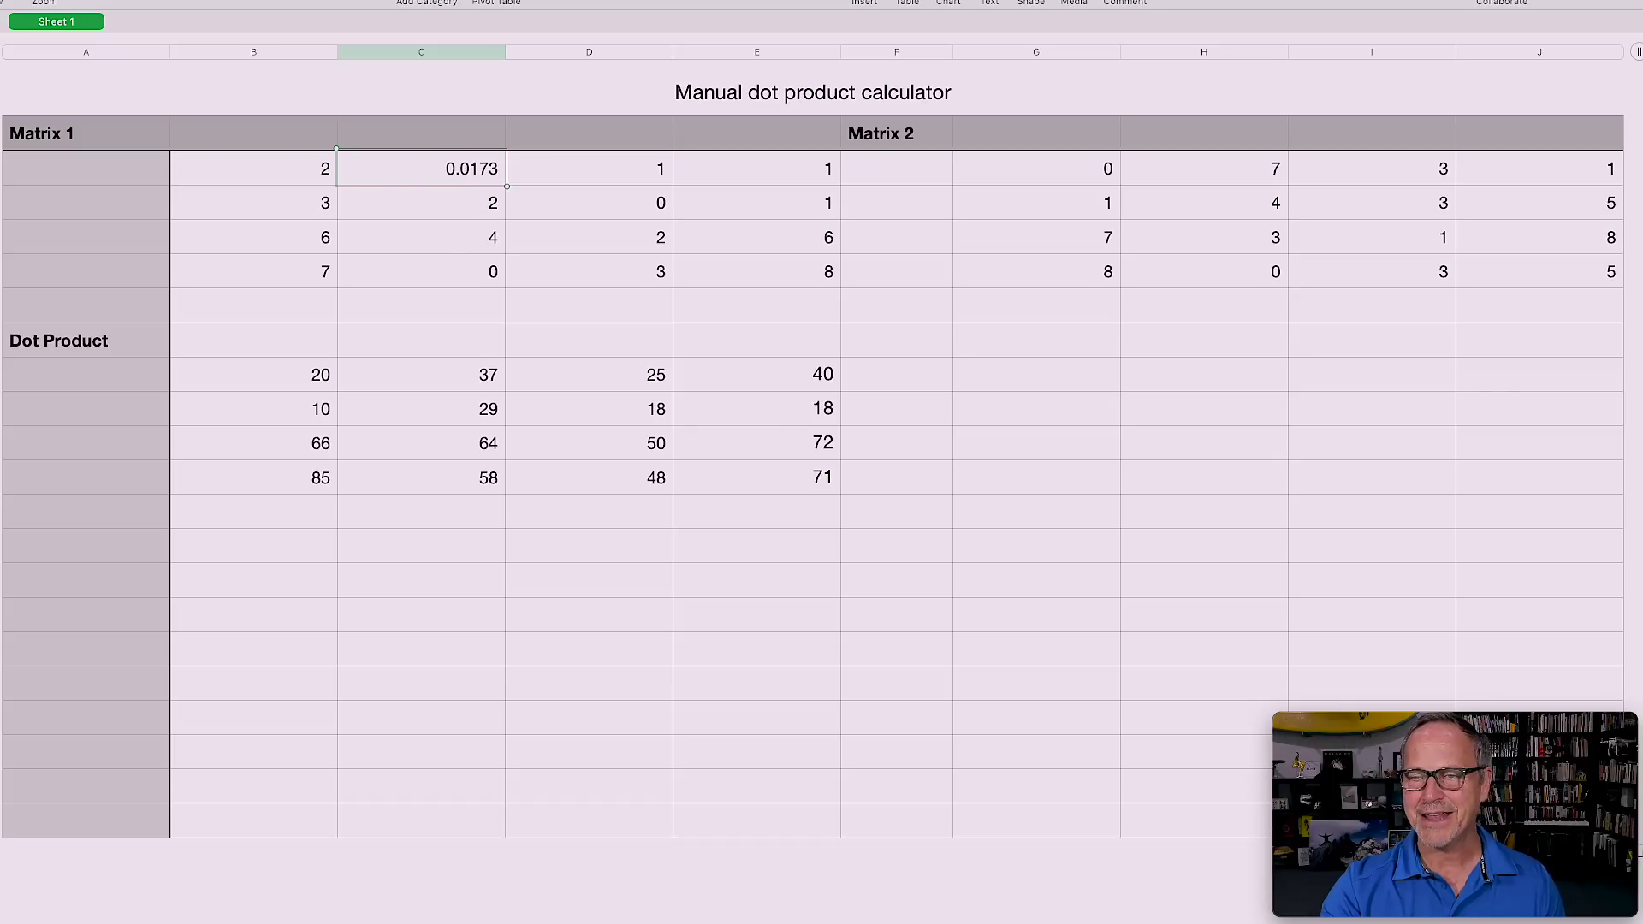
pyautogui.press('Return')
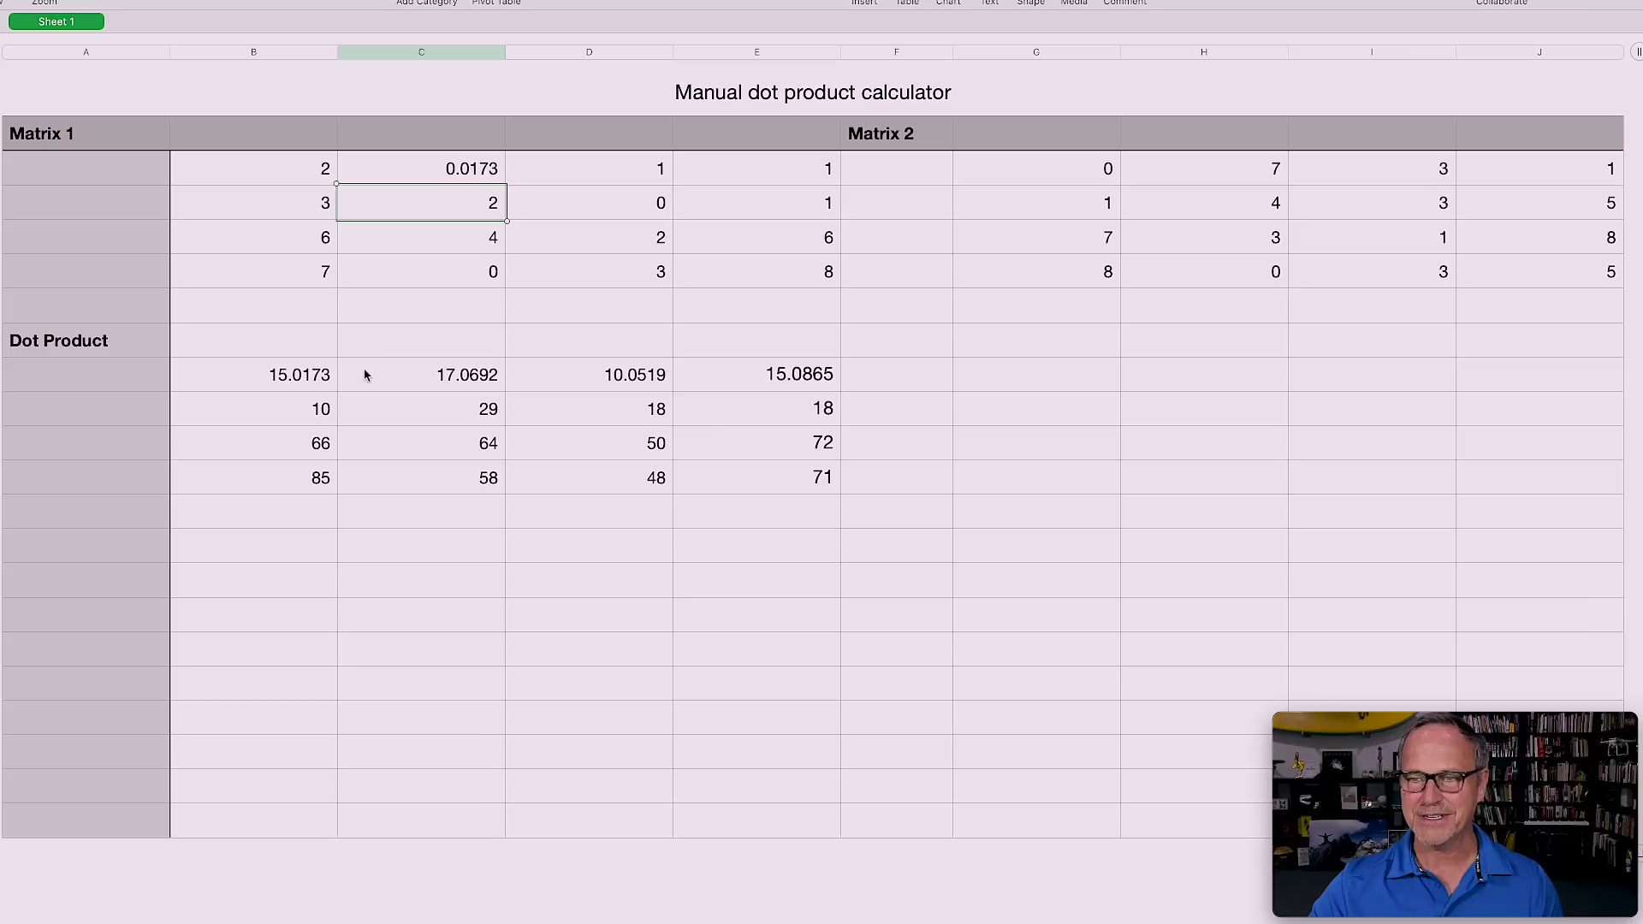
pyautogui.click(1245, 176)
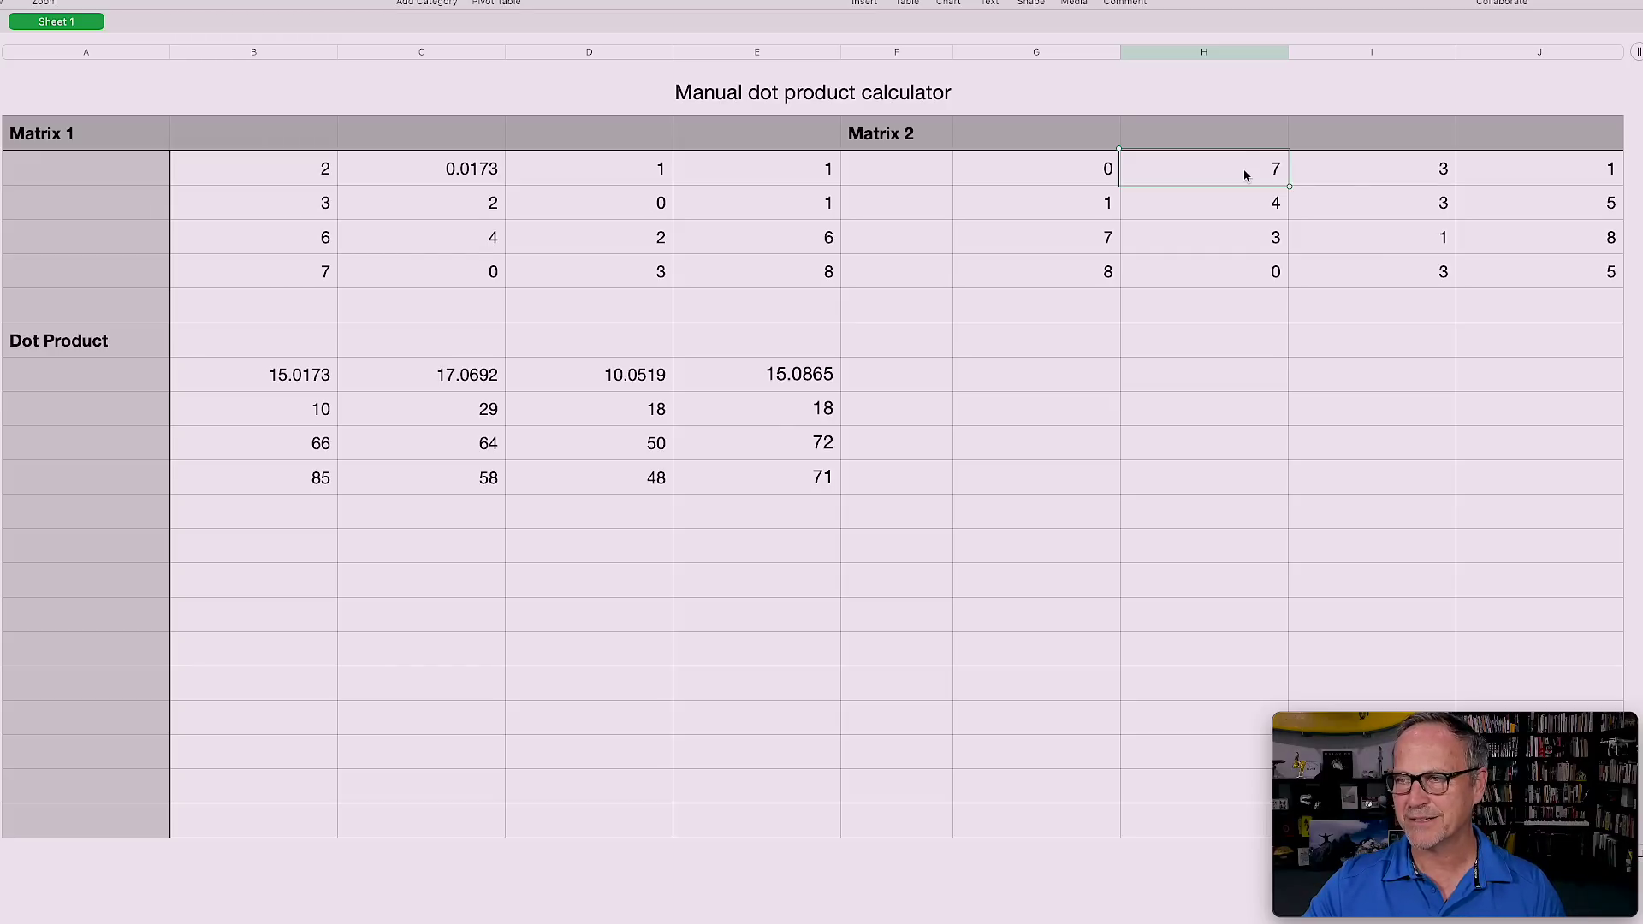
# Enter -7 in Matrix 2's first-row cell H1 so the products turn negative.
pyautogui.write('-7')
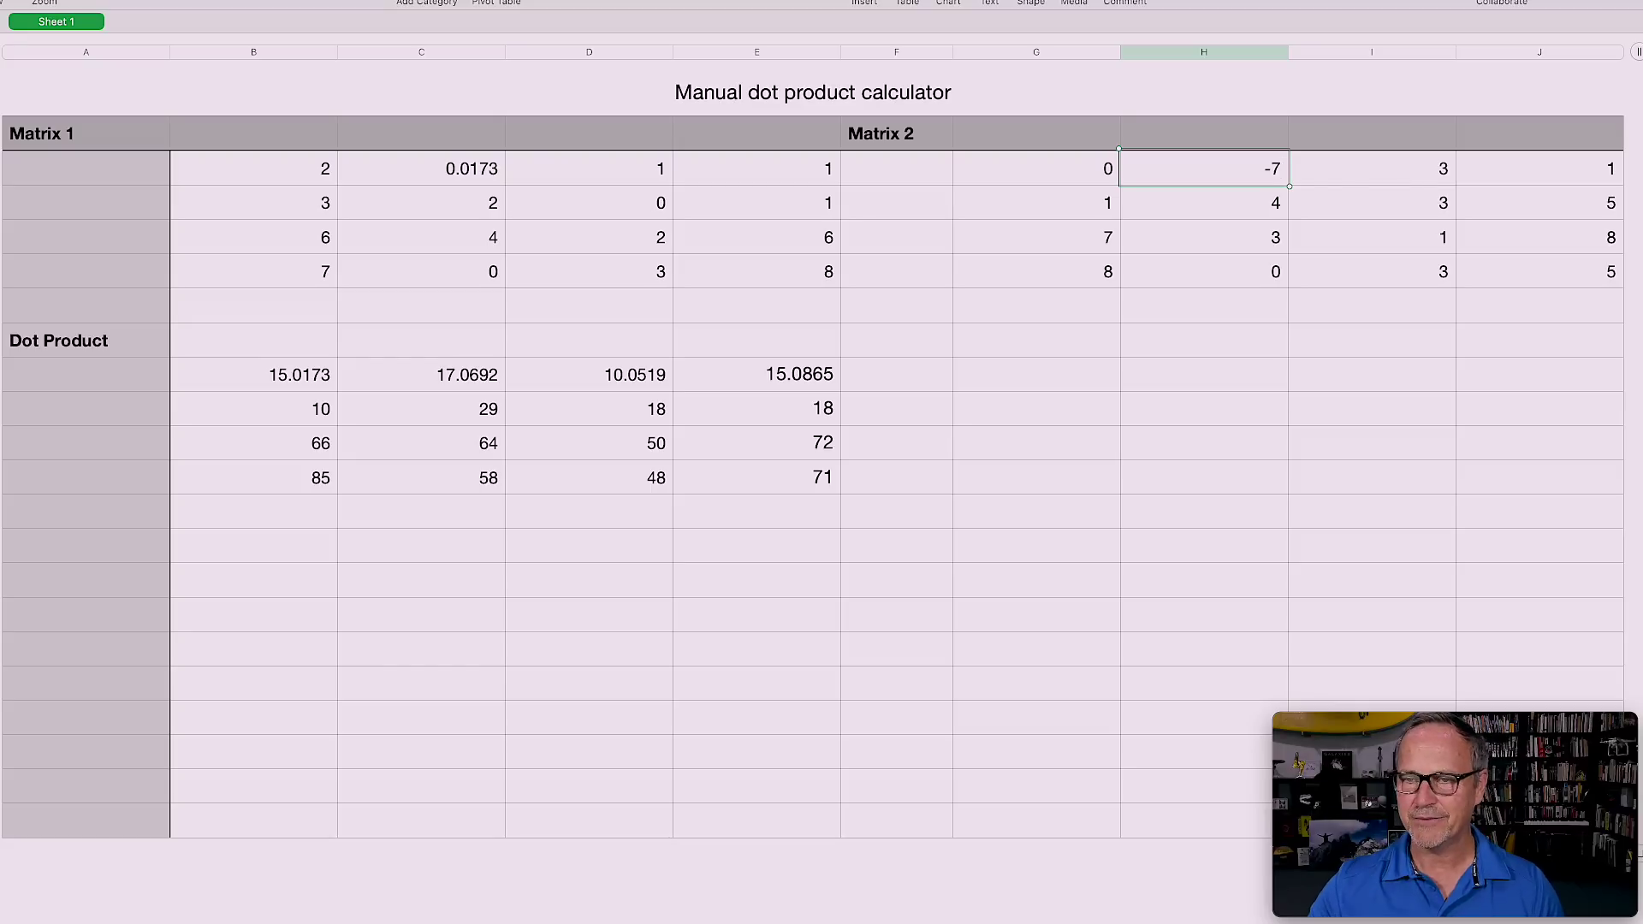
pyautogui.press('Return')
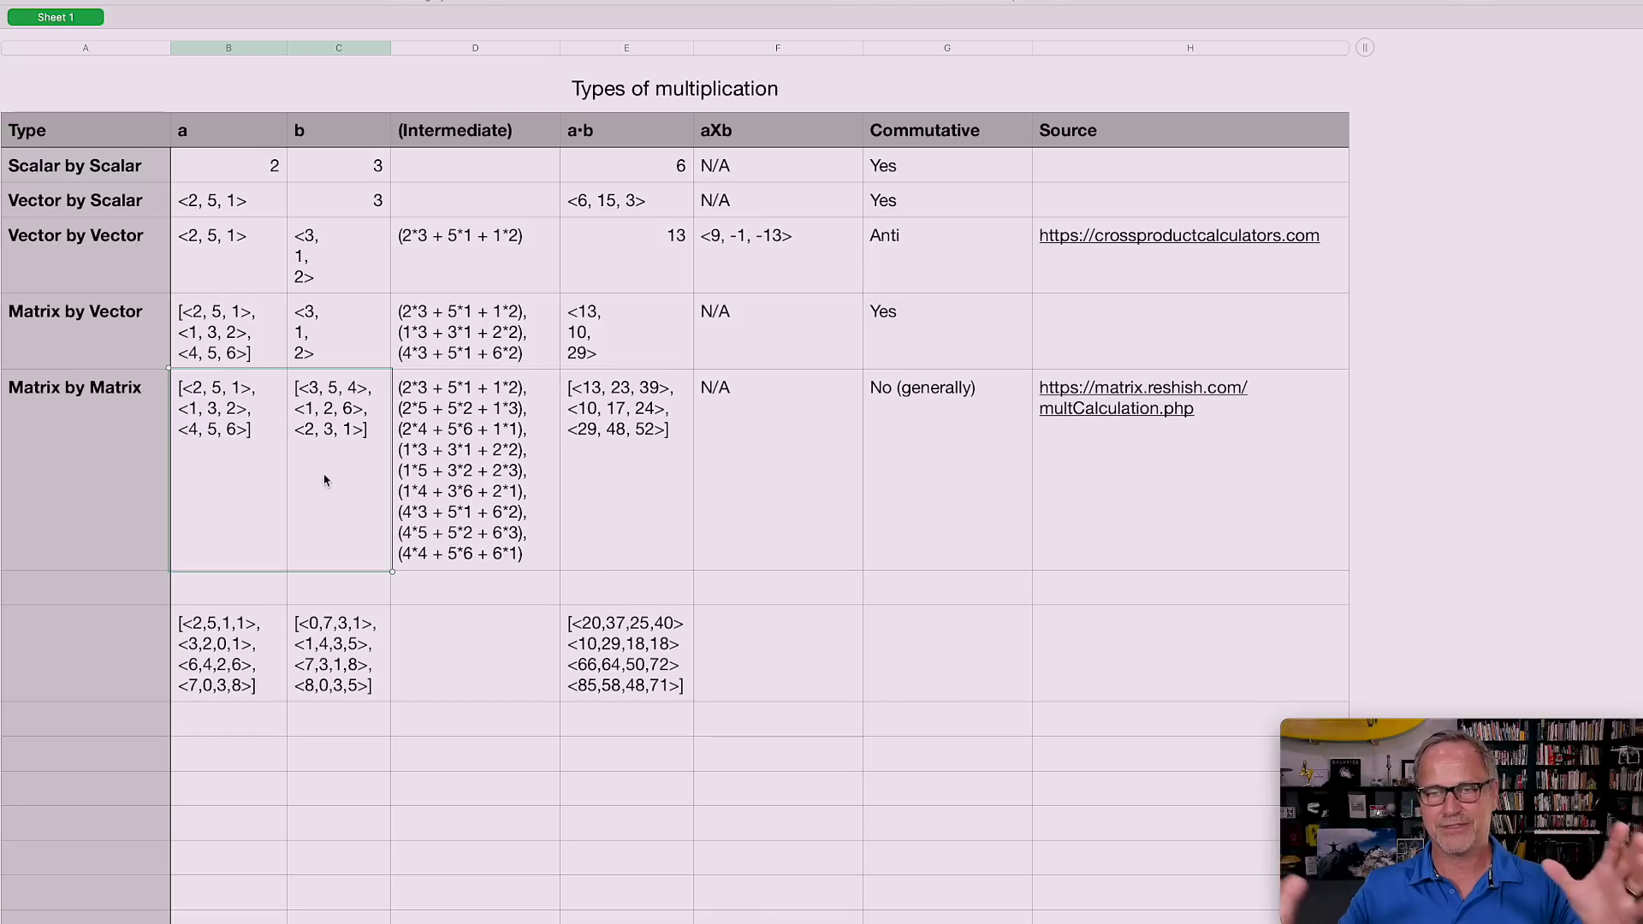
pyautogui.moveTo(198, 685); pyautogui.dragTo(355, 664)
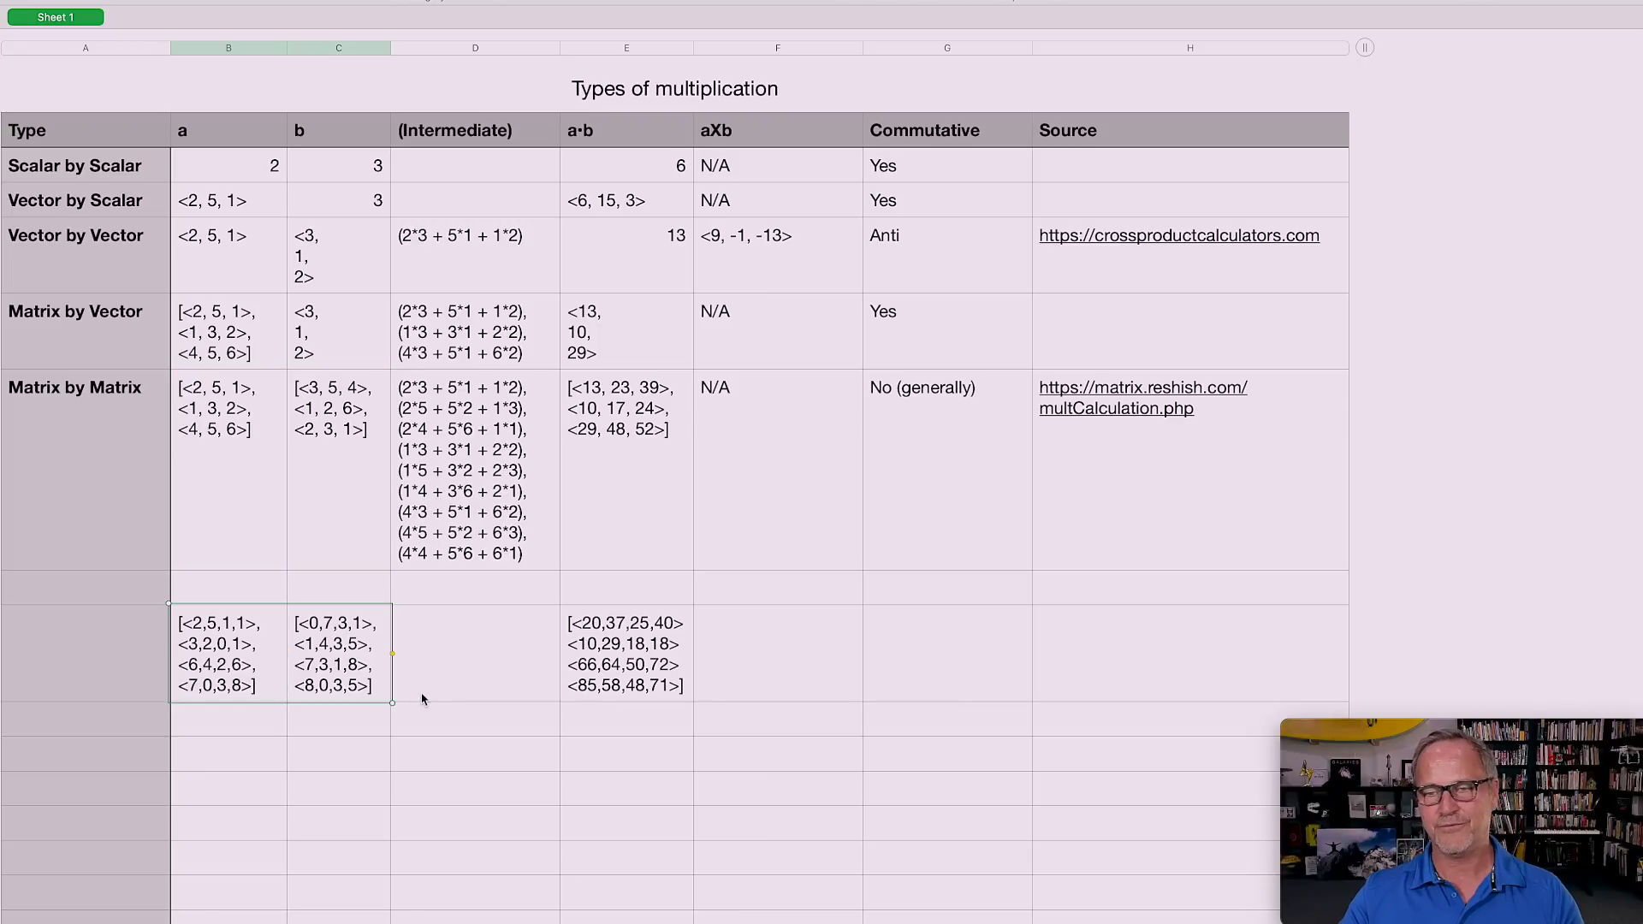